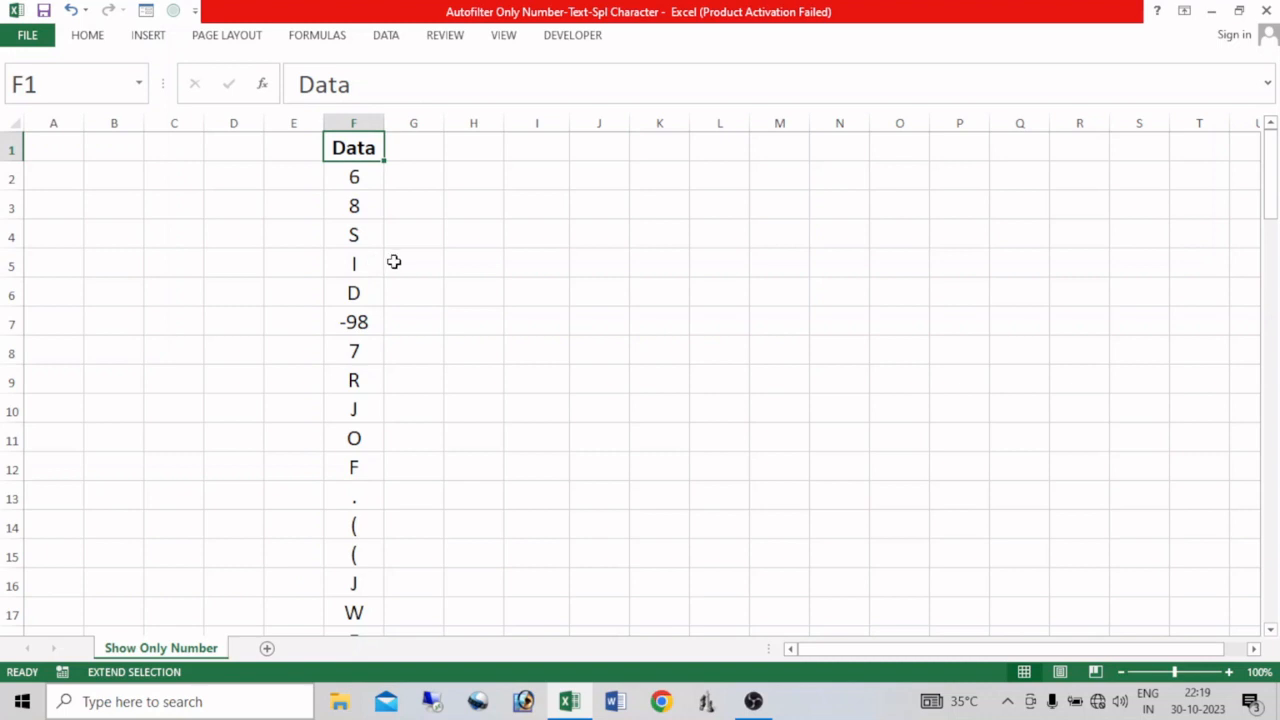
{"action": "key", "text": "F8"}
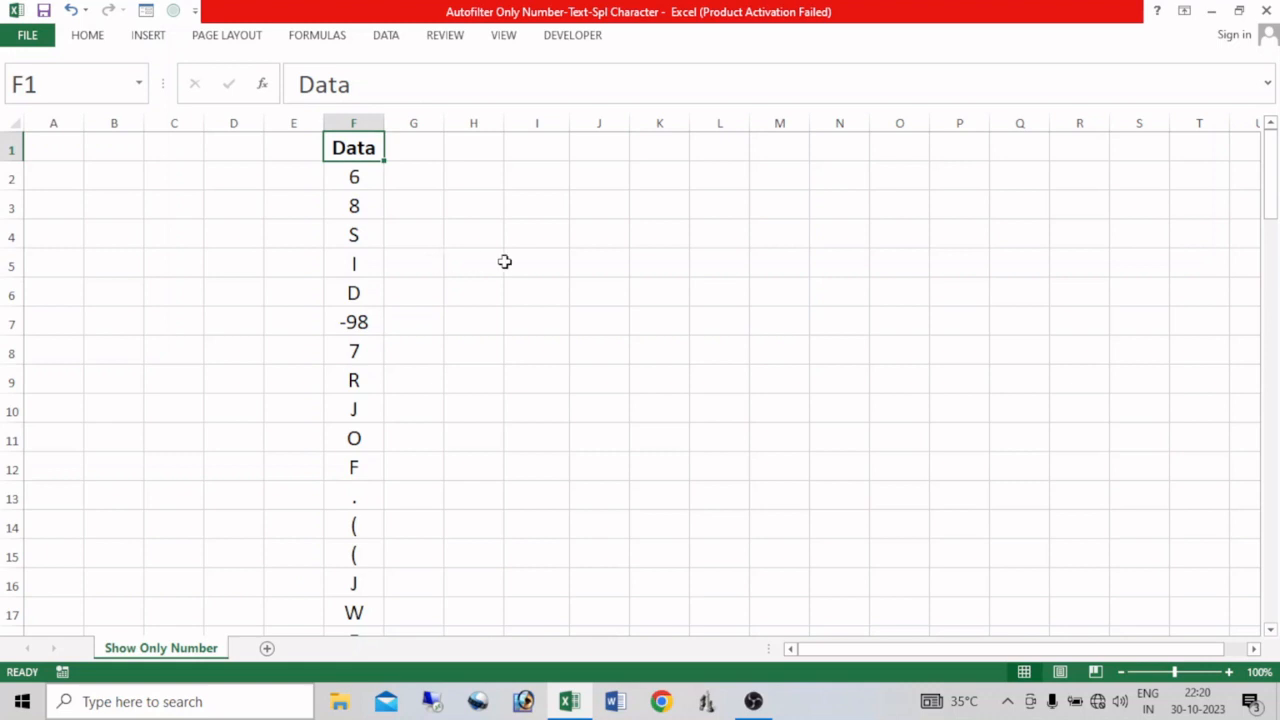
{"action": "left_click", "coordinate": [598, 244]}
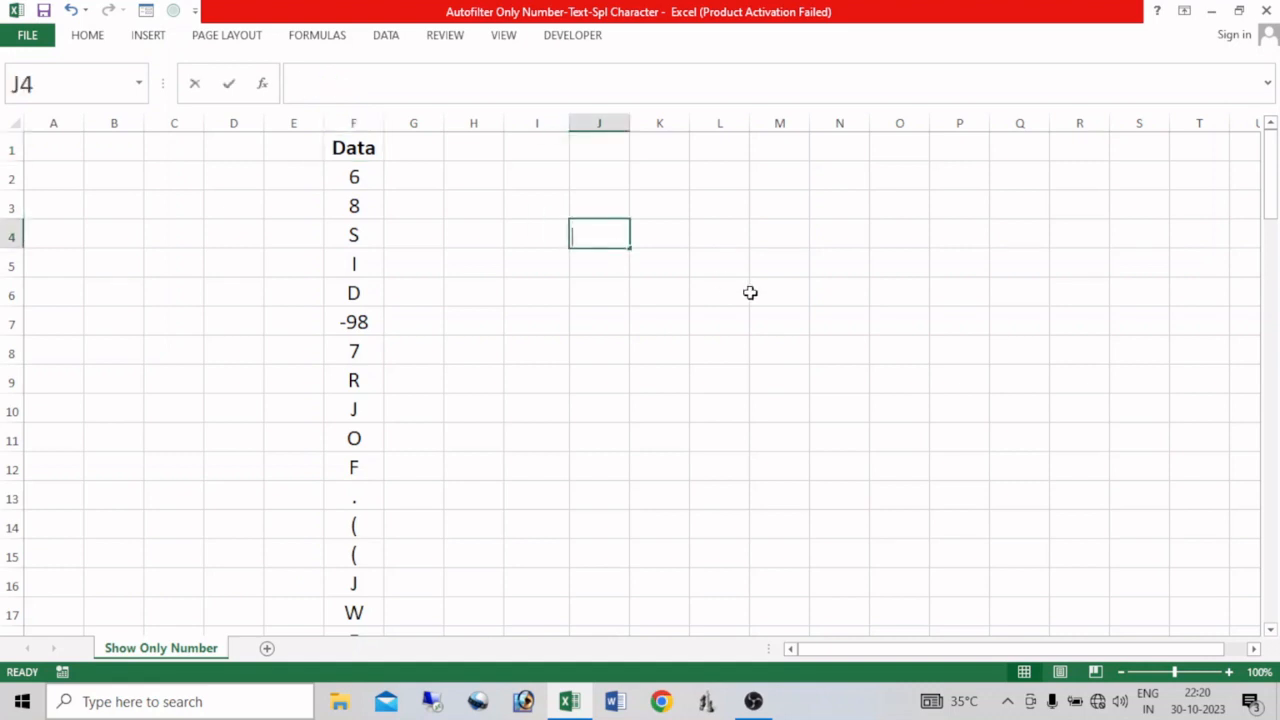
{"action": "type", "text": "1123655635595"}
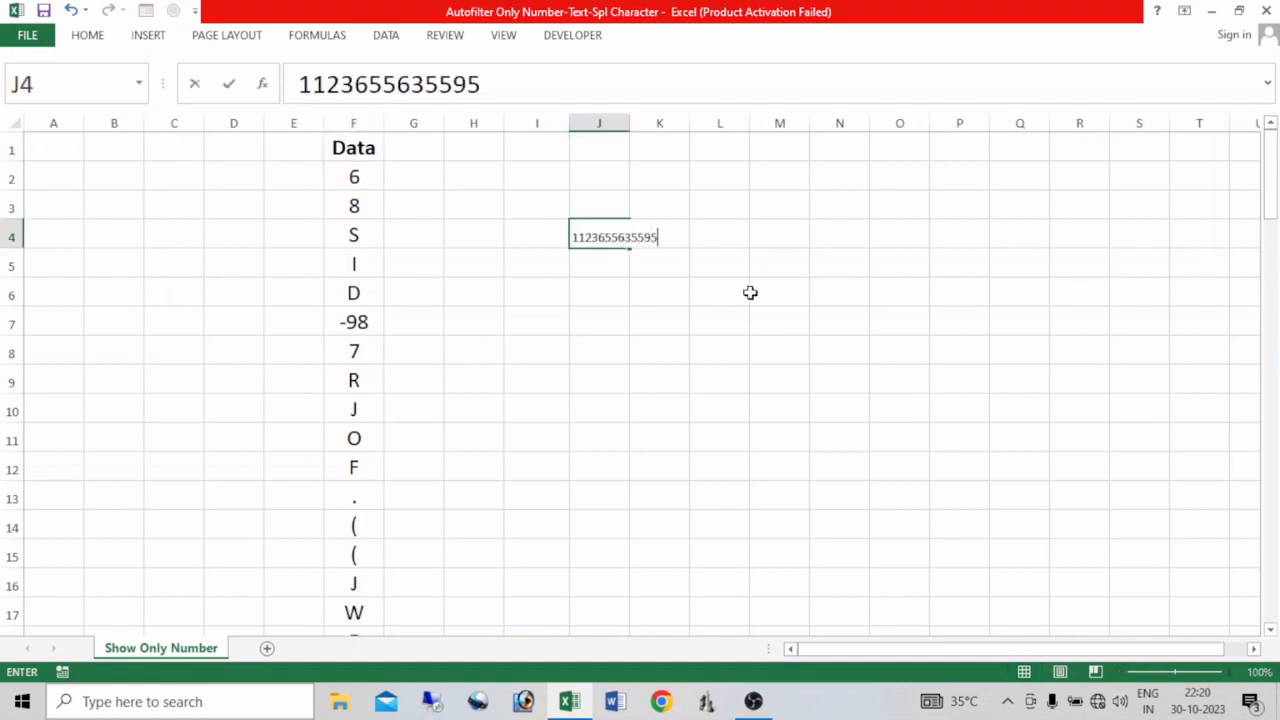
{"action": "type", "text": "265656323"}
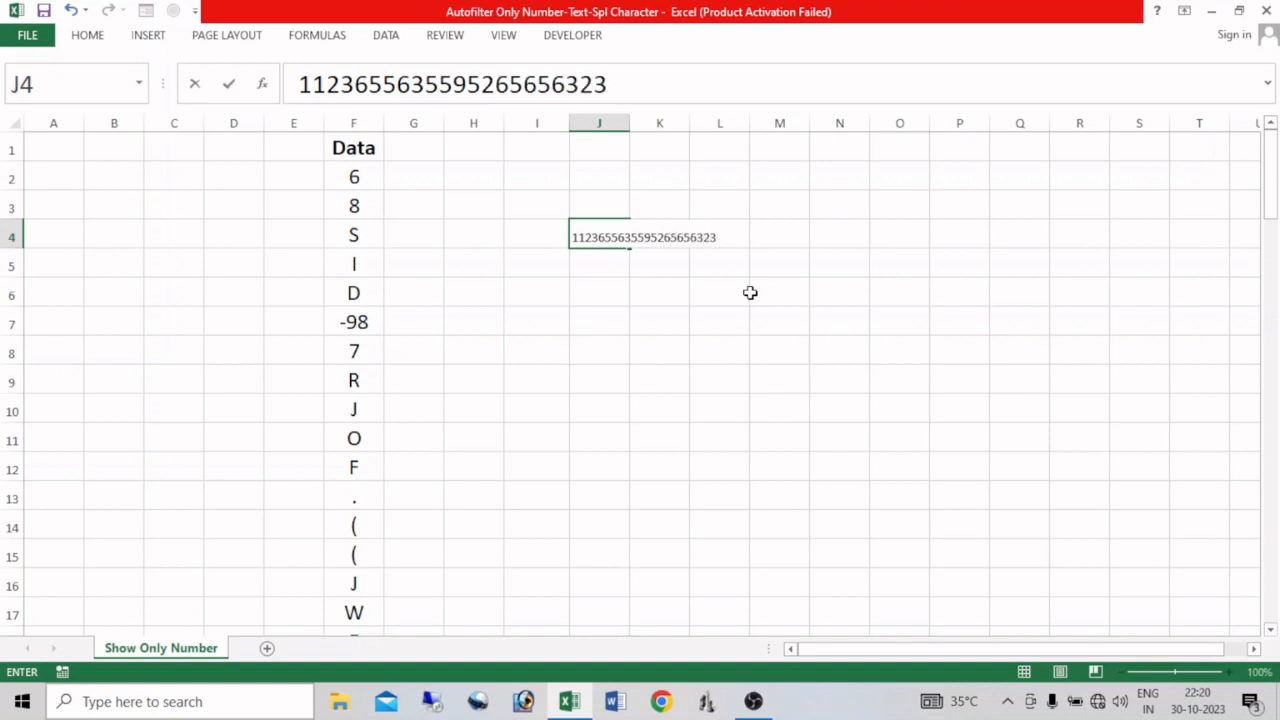
{"action": "key", "text": "Return"}
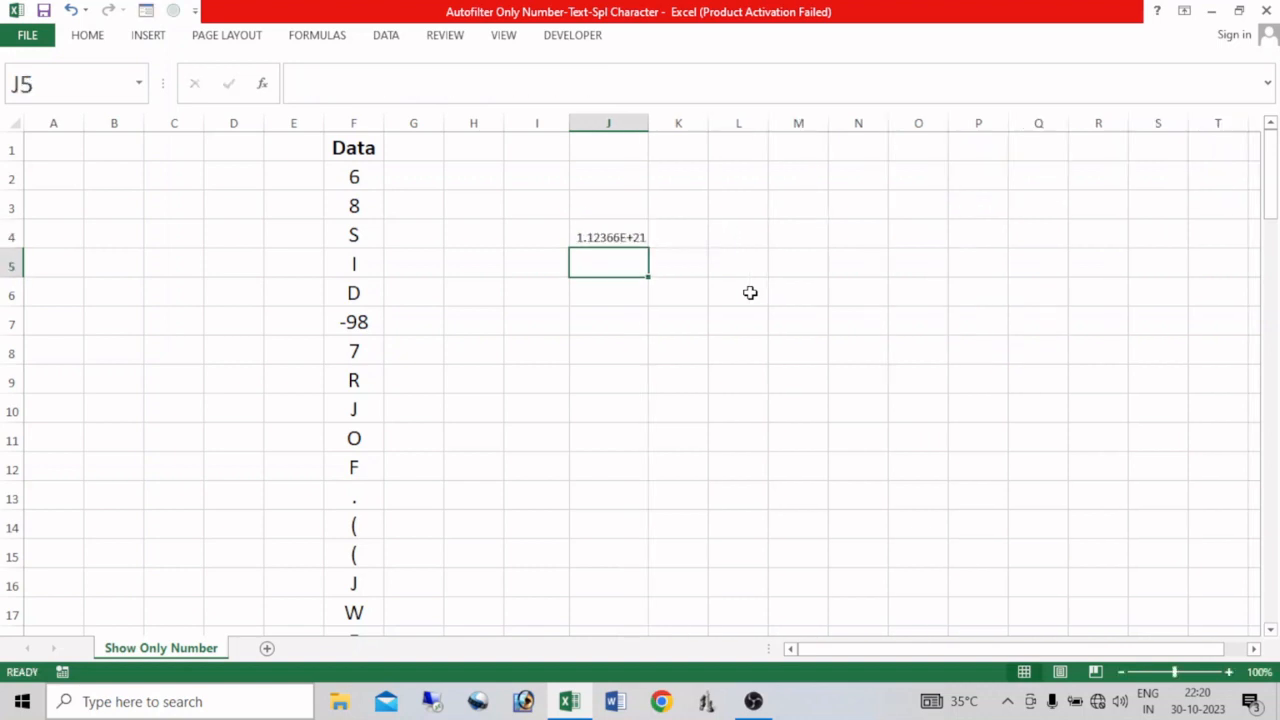
{"action": "left_click", "coordinate": [621, 238]}
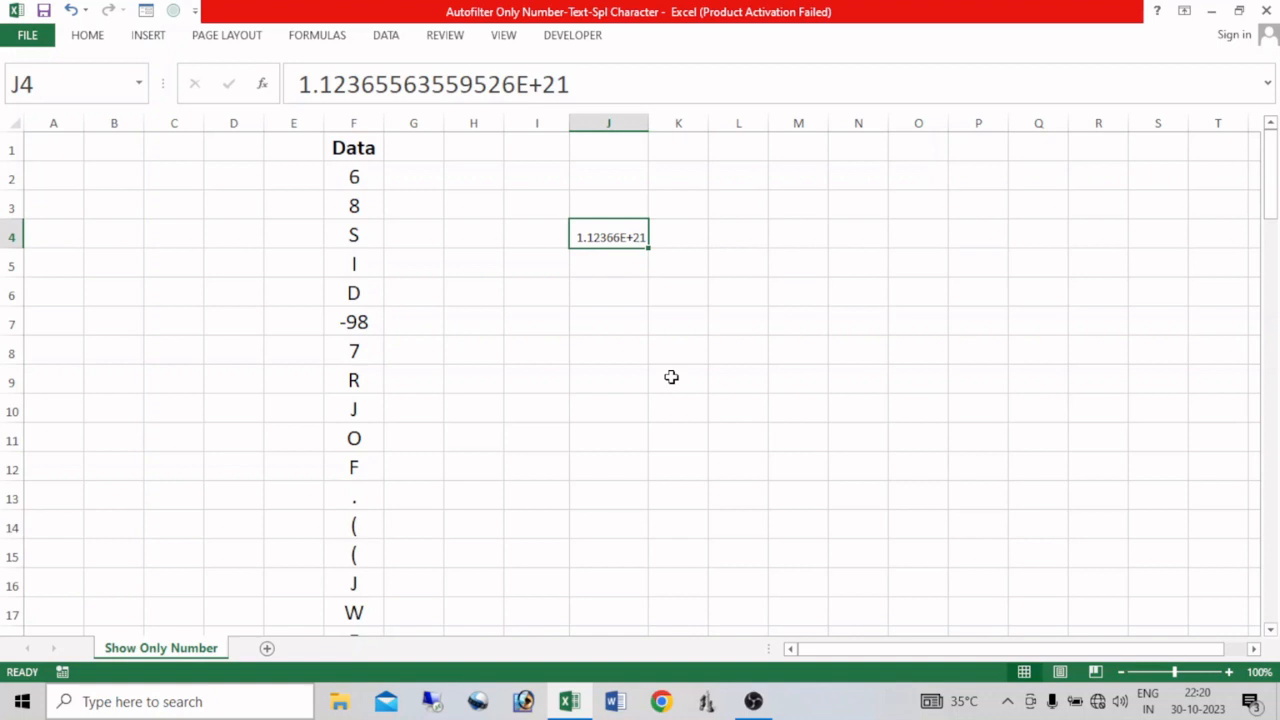
Enter the scientific-notation formula =8e+5 in cell J6
{"action": "left_click", "coordinate": [615, 298]}
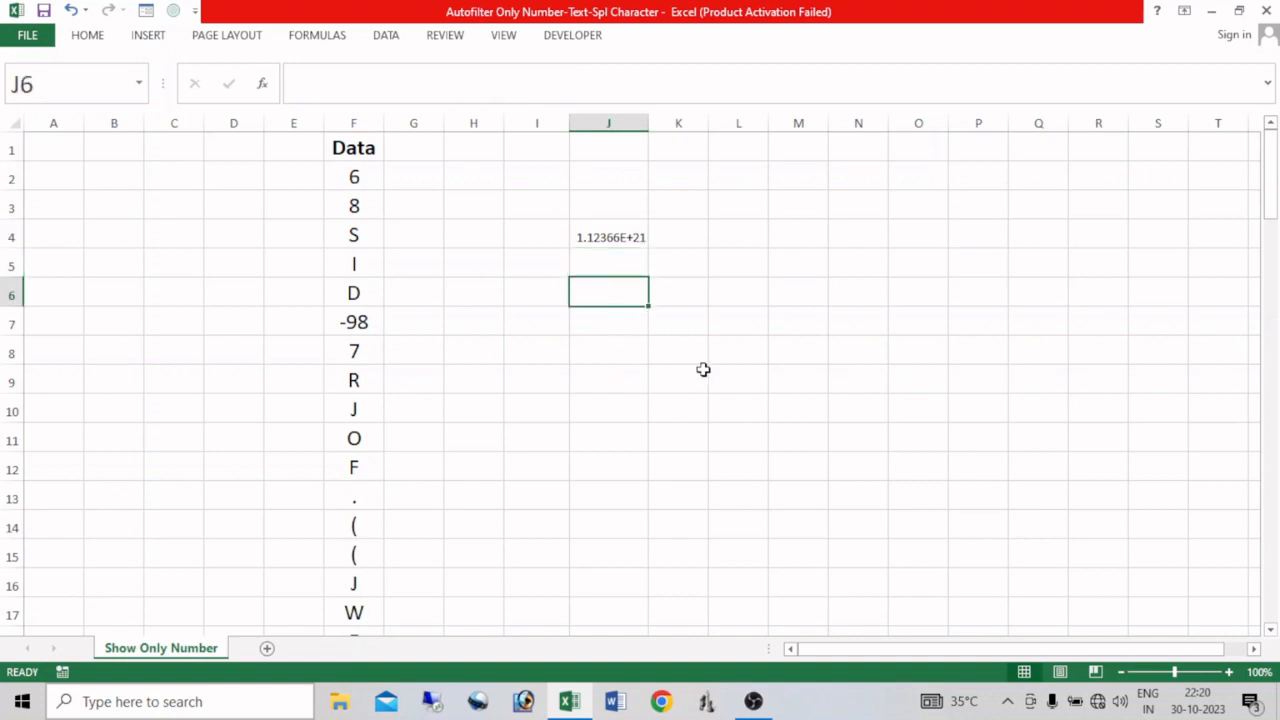
{"action": "type", "text": "="}
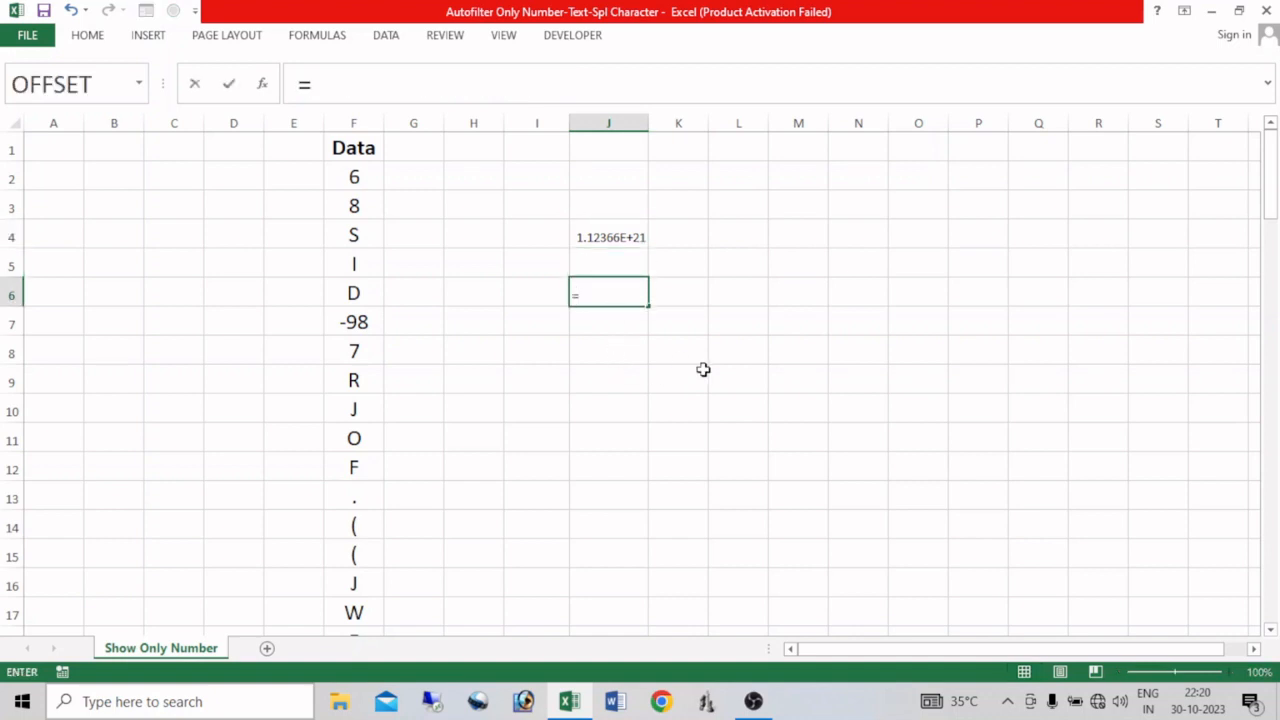
{"action": "type", "text": "8e+5"}
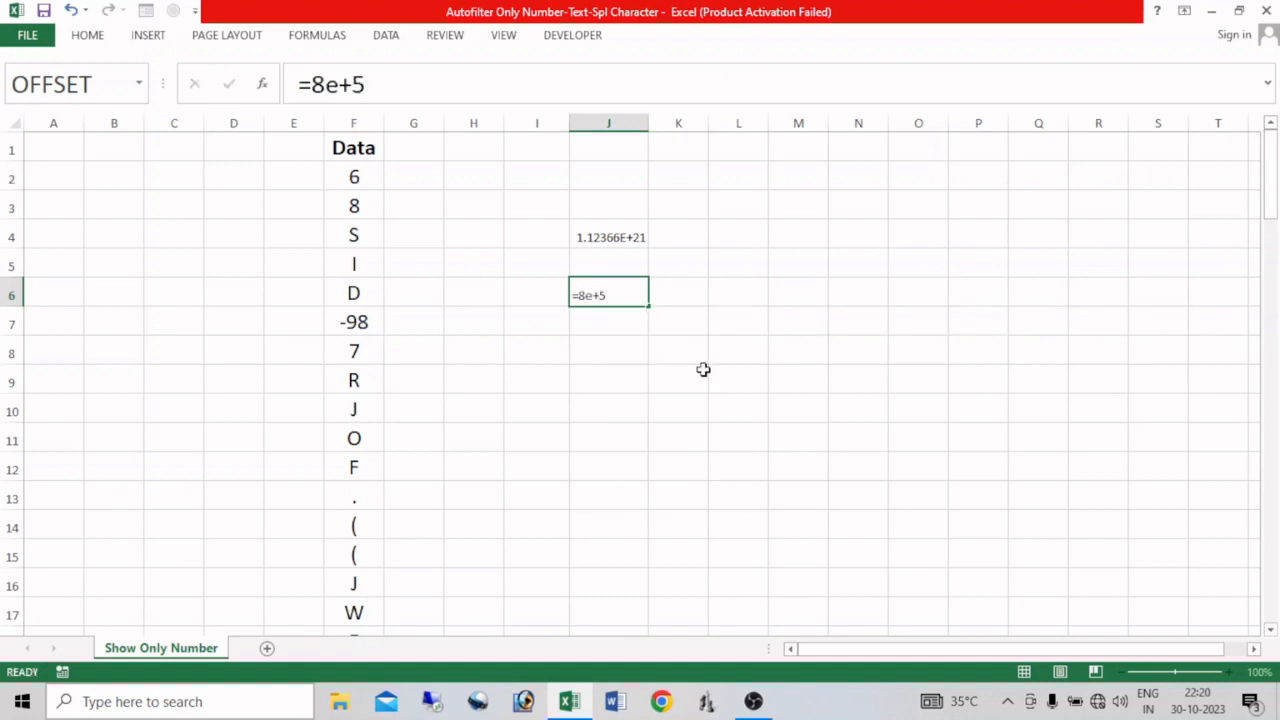
{"action": "key", "text": "Return"}
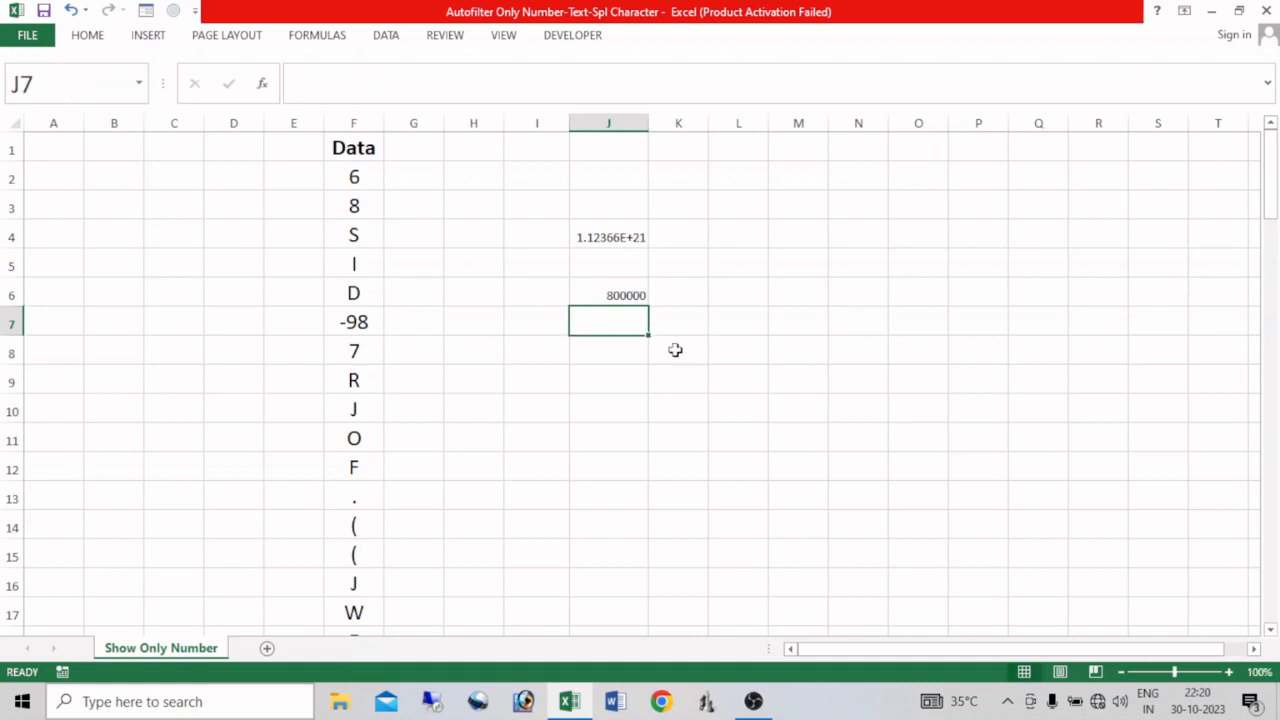
Enter the very large scientific-notation value 9e+307 in cell J8
{"action": "left_click", "coordinate": [622, 346]}
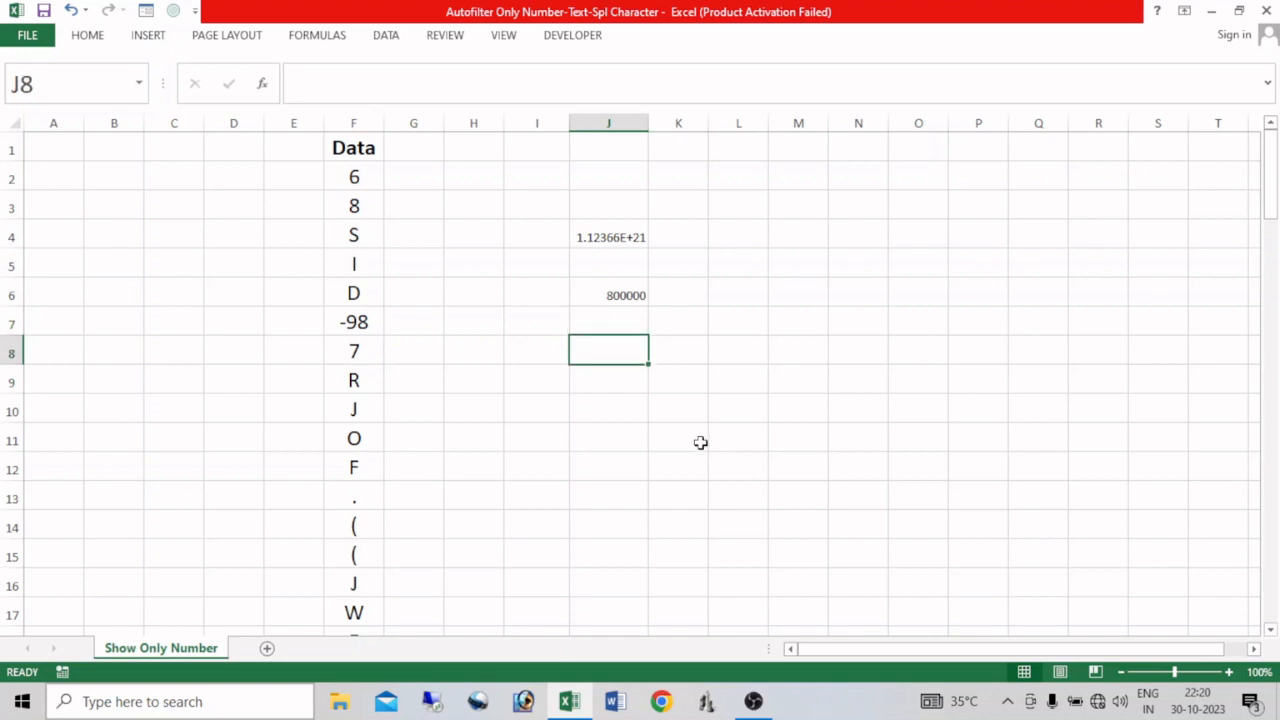
{"action": "type", "text": "9"}
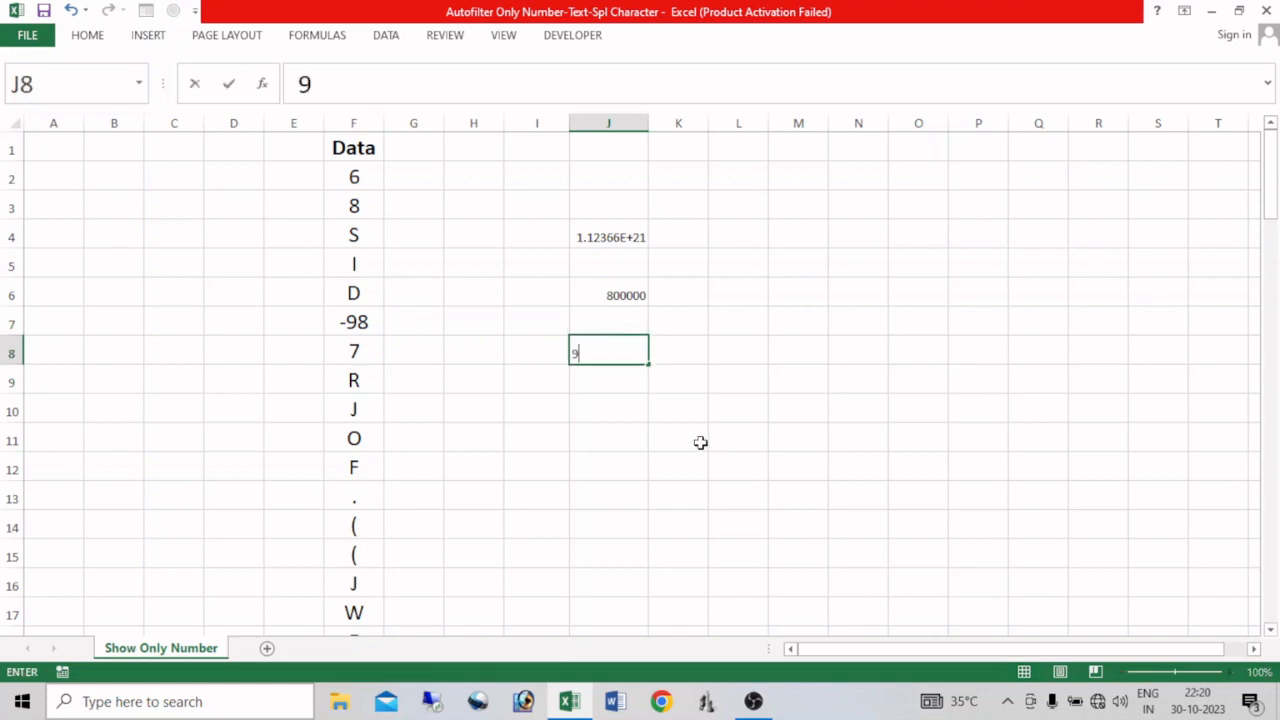
{"action": "type", "text": "e+307"}
{"action": "key", "text": "Return"}
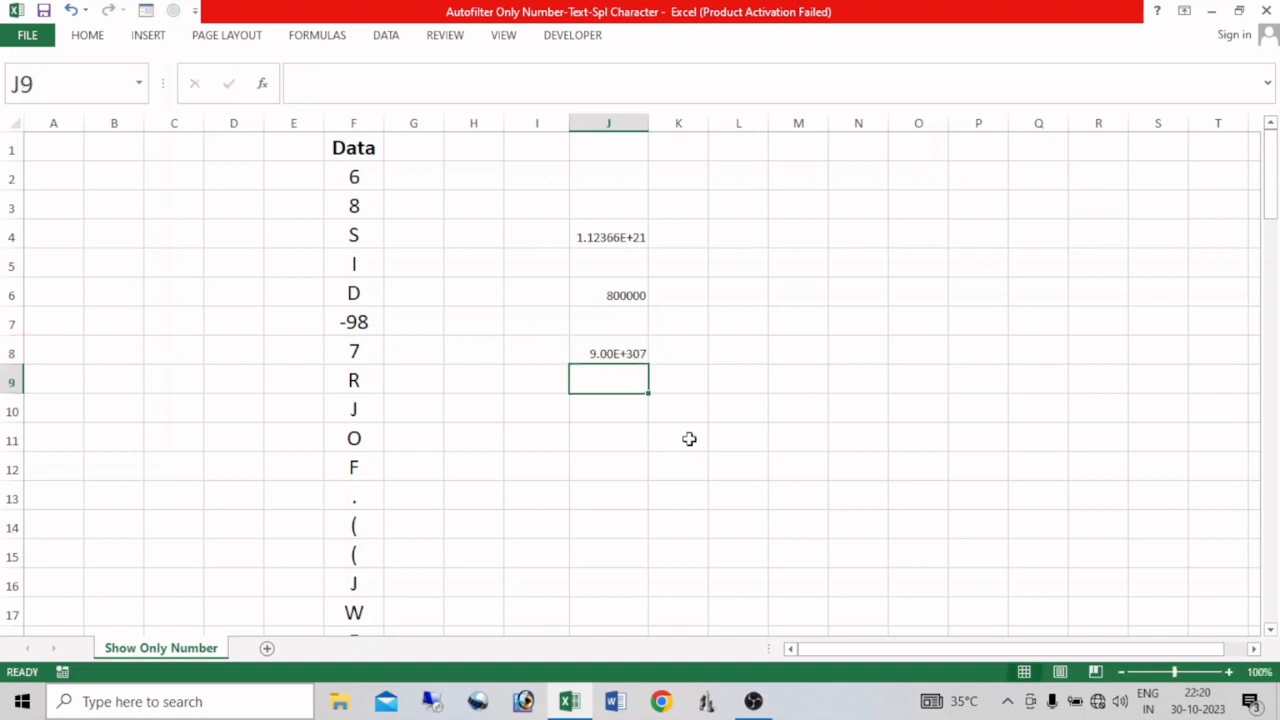
Check the formula stored in J6, and enter =1e+5 in cell L6 as a second example
{"action": "left_click", "coordinate": [622, 298]}
{"action": "double_click", "coordinate": [622, 298]}
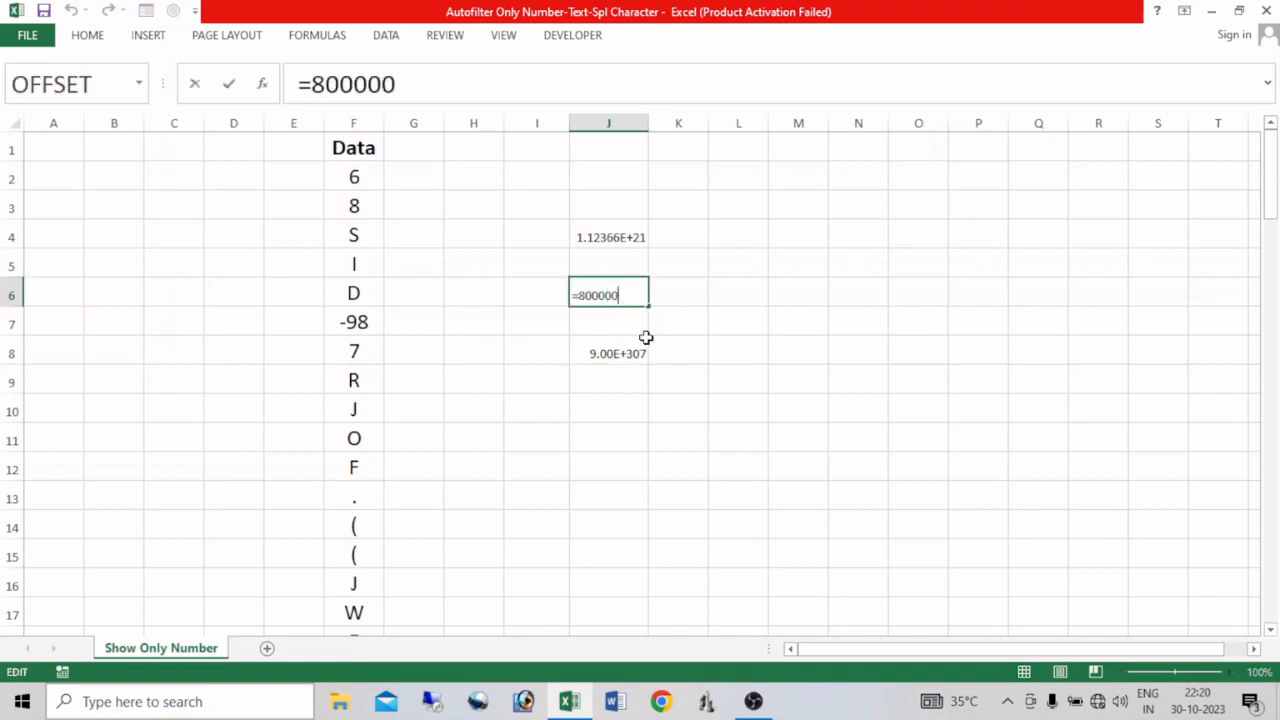
{"action": "key", "text": "Return"}
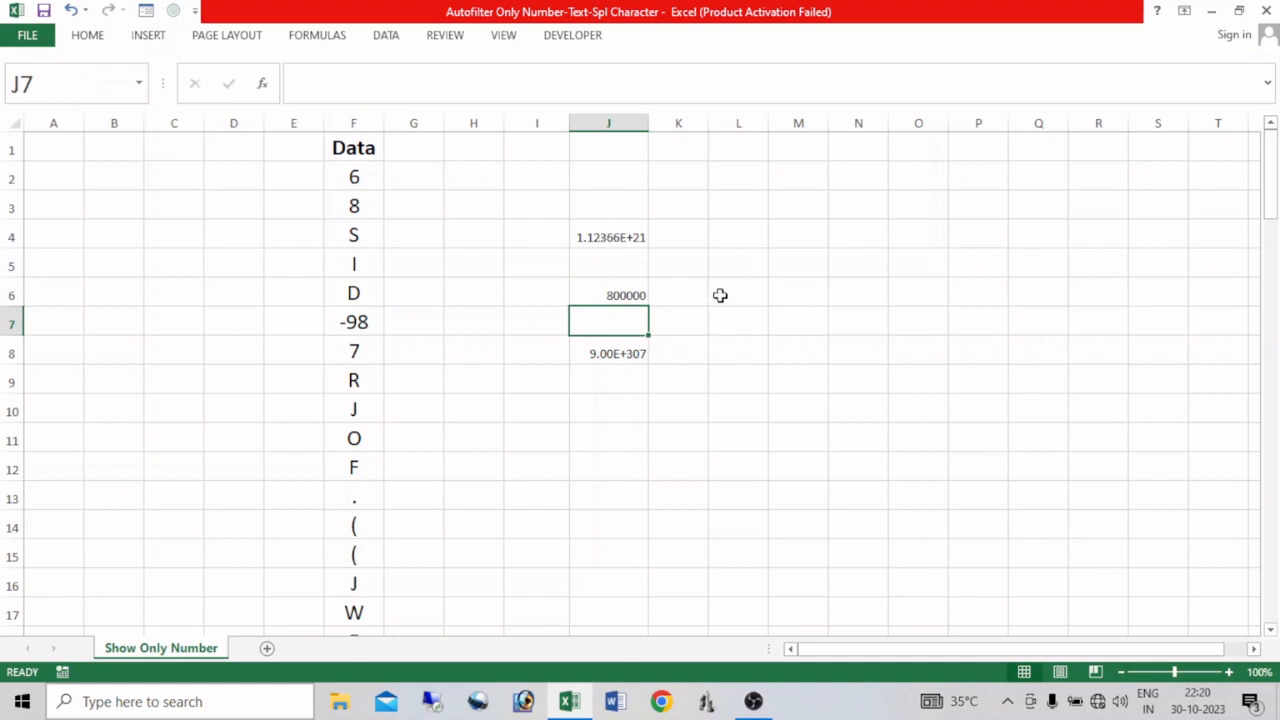
{"action": "left_click", "coordinate": [754, 294]}
{"action": "type", "text": "="}
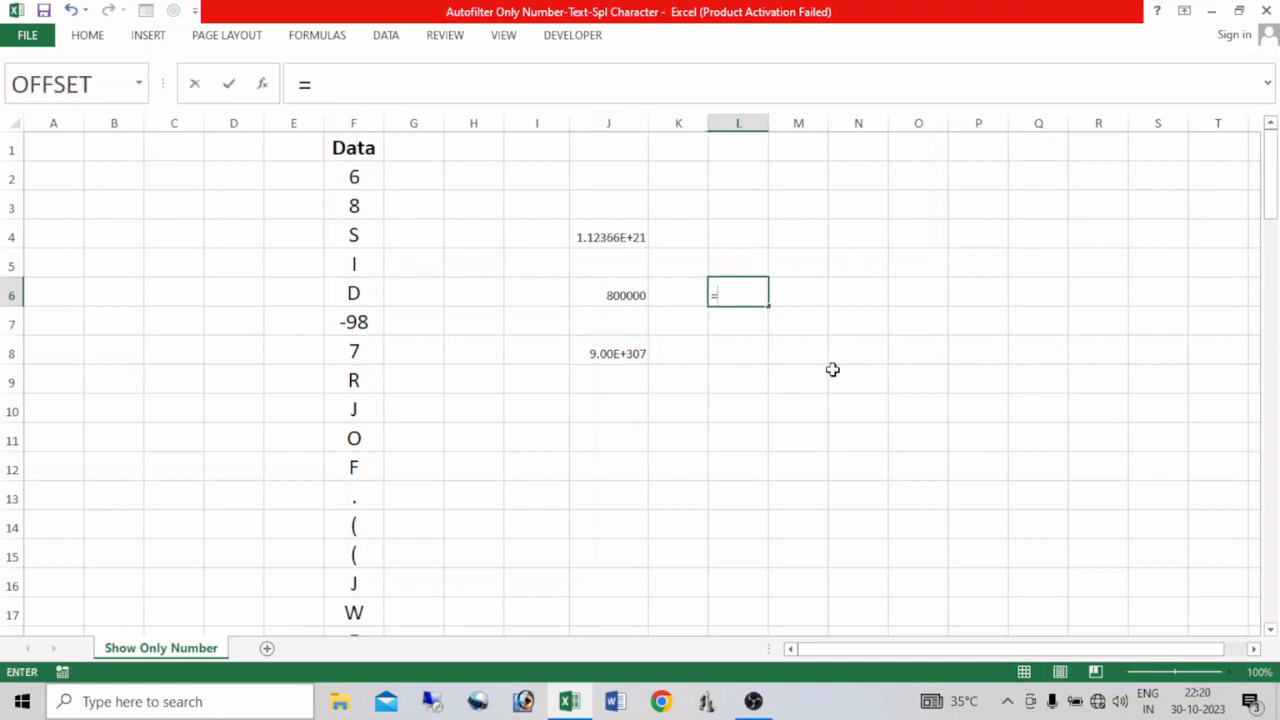
{"action": "type", "text": "1e+5"}
{"action": "key", "text": "Return"}
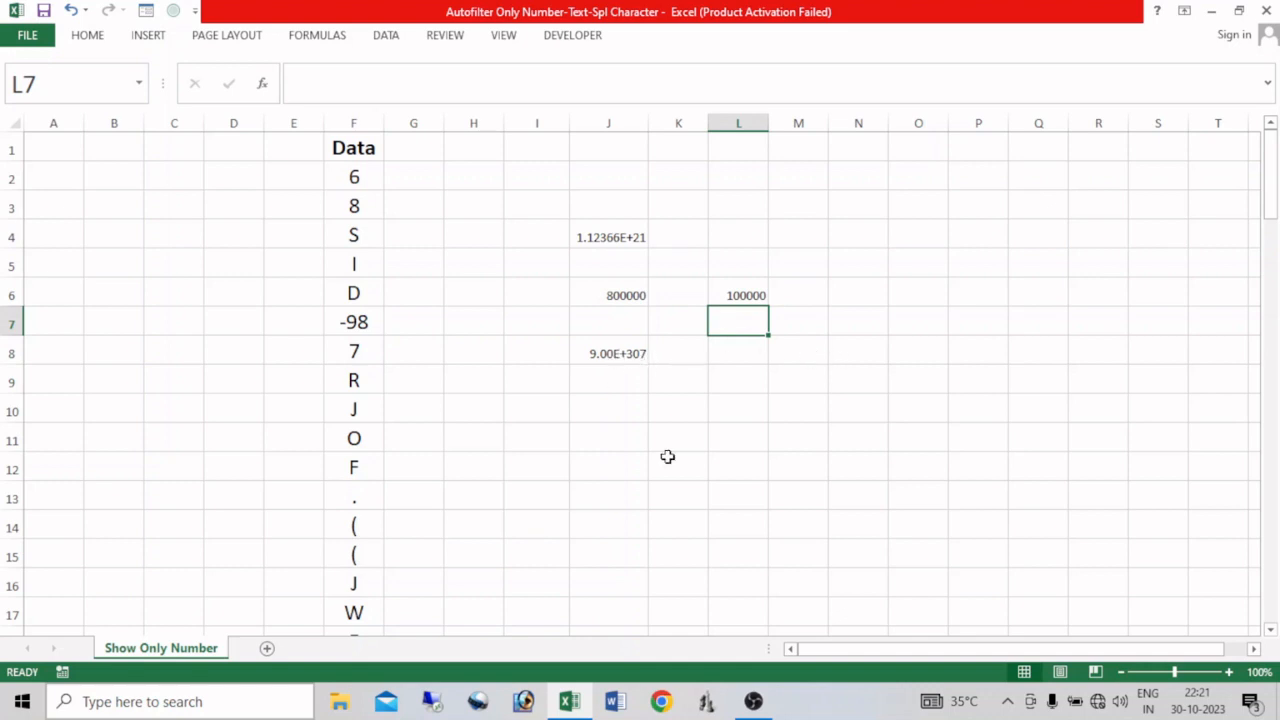
Delete columns J through N to remove the scientific-notation examples from the sheet
{"action": "key", "text": "Left"}
{"action": "key", "text": "Left"}
{"action": "key", "text": "Down"}
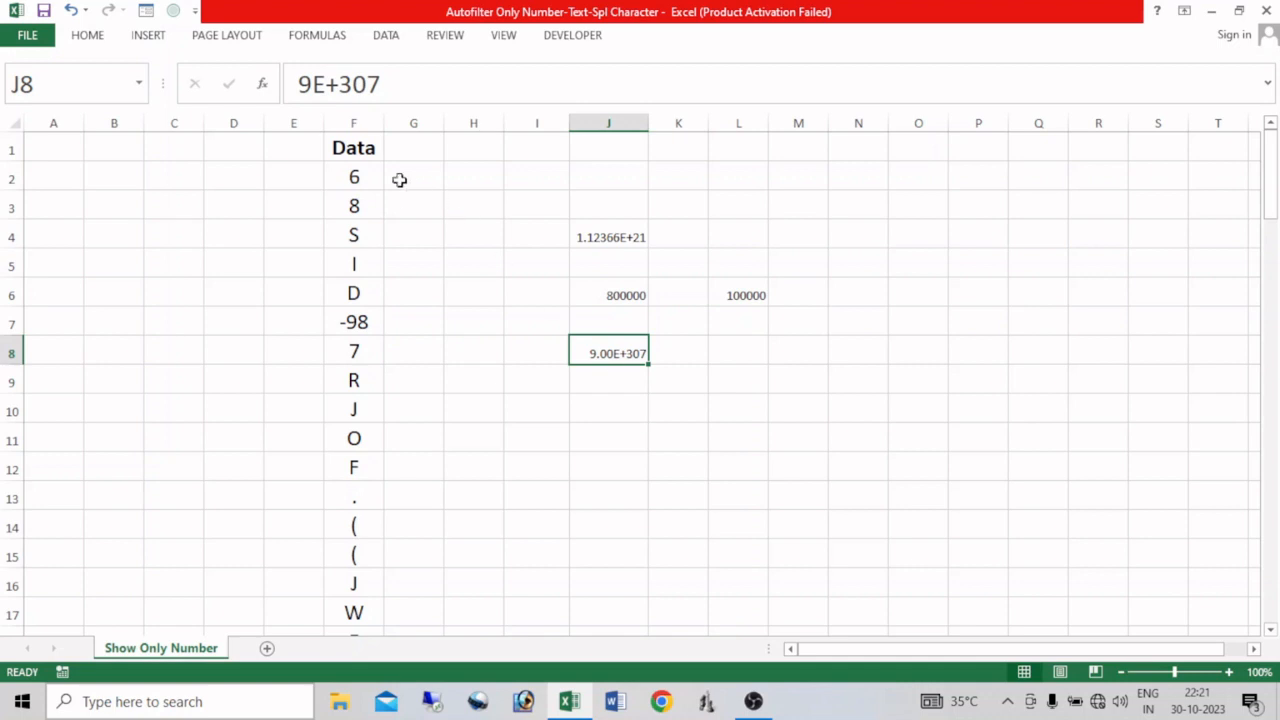
{"action": "left_click", "coordinate": [354, 152]}
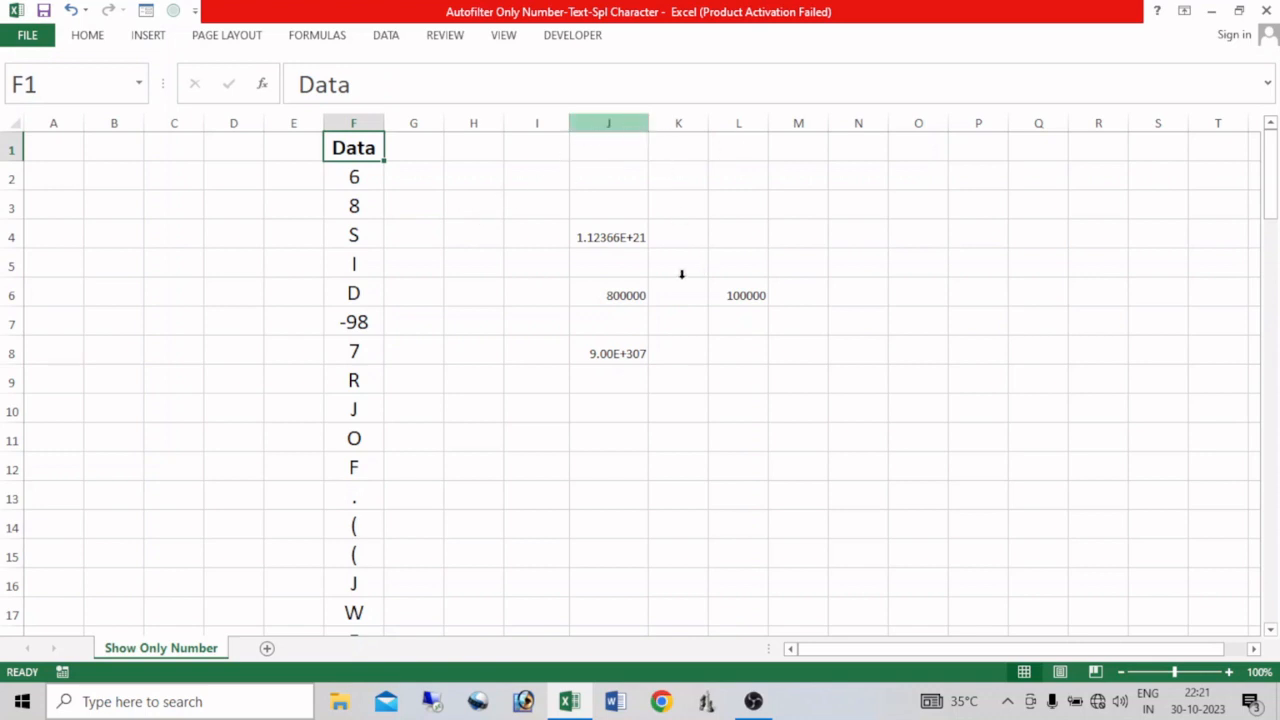
{"action": "left_click", "coordinate": [608, 123]}
{"action": "key", "text": "shift+Right"}
{"action": "key", "text": "shift+Right"}
{"action": "key", "text": "shift+Right"}
{"action": "key", "text": "shift+Right"}
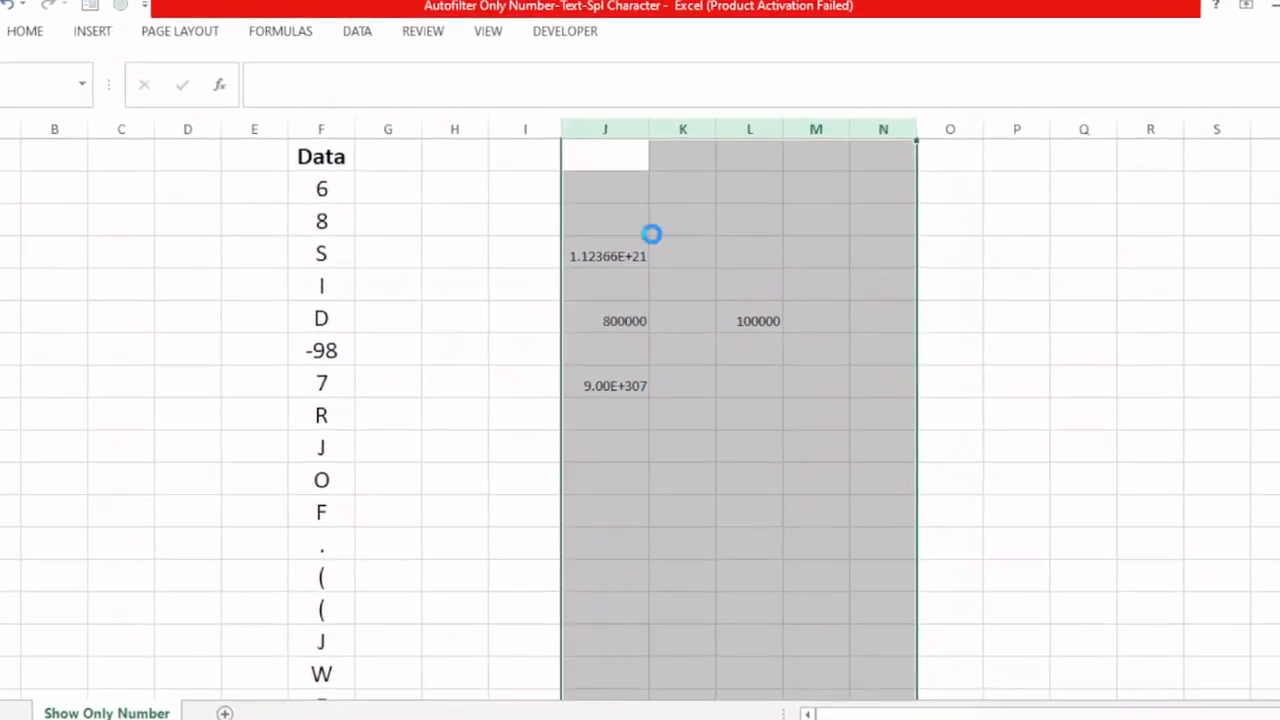
{"action": "key", "text": "Delete"}
Turn on AutoFilter for the Data column, starting from its header in F1
{"action": "left_click", "coordinate": [321, 156]}
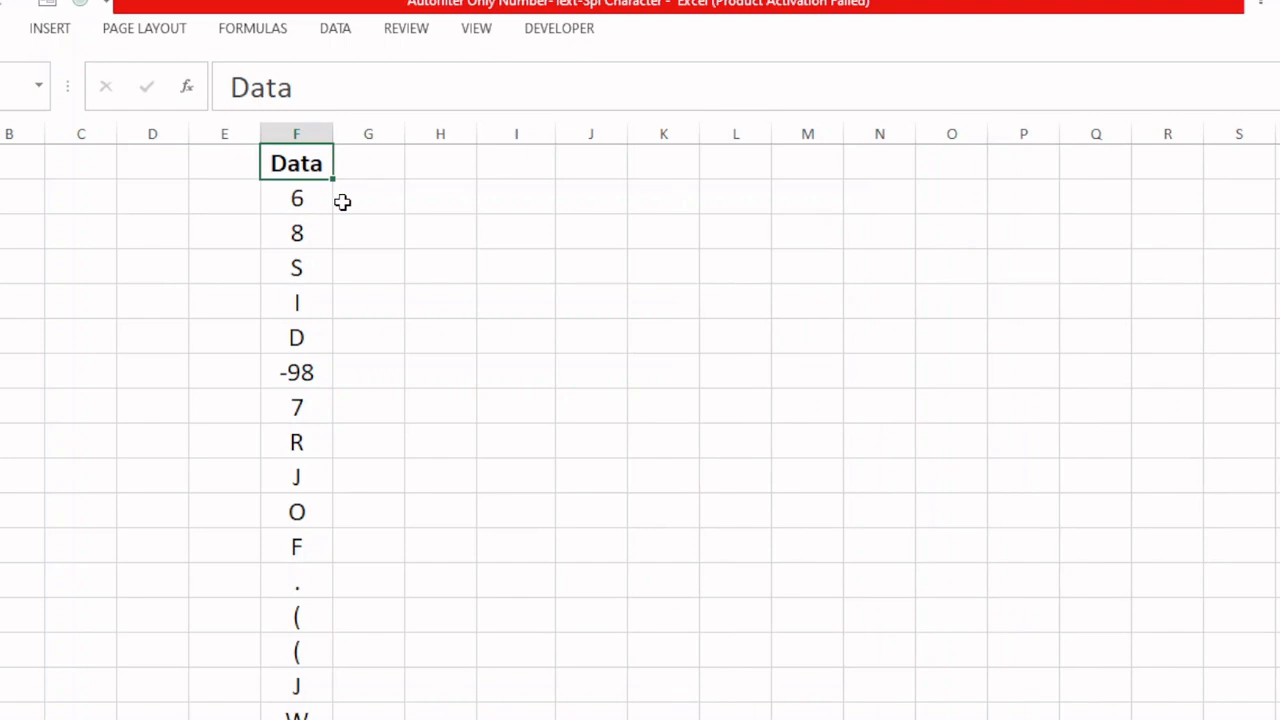
{"action": "key", "text": "alt"}
{"action": "key", "text": "d"}
{"action": "key", "text": "f"}
{"action": "key", "text": "f"}
Apply a custom filter to the Data column that shows rows where the value is greater than -9e+307
{"action": "left_click", "coordinate": [319, 168]}
{"action": "mouse_move", "coordinate": [165, 331]}
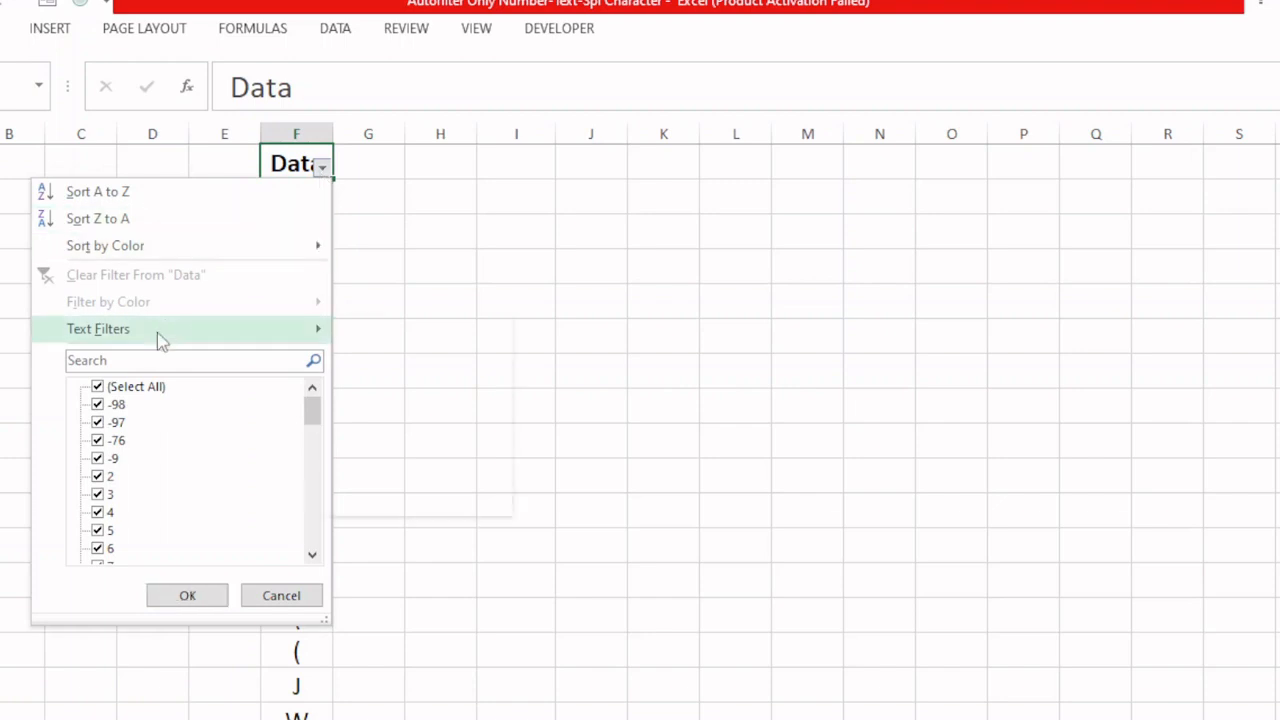
{"action": "left_click", "coordinate": [413, 501]}
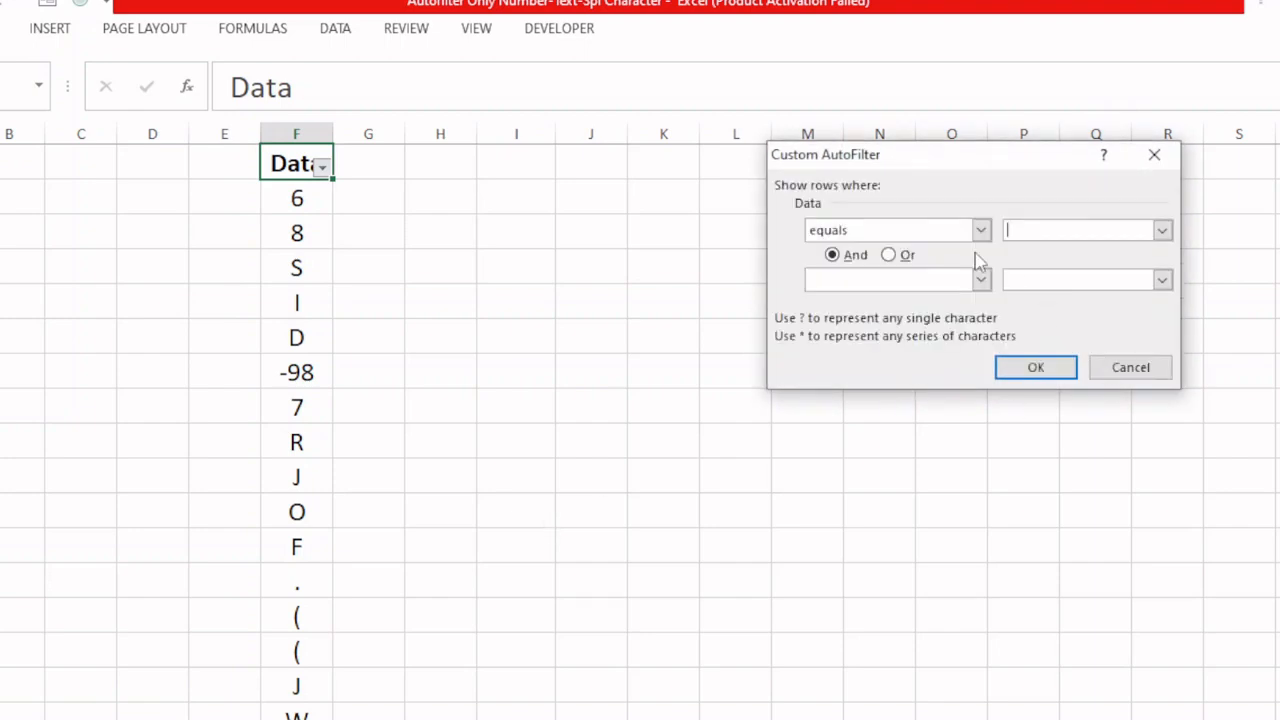
{"action": "left_click", "coordinate": [946, 233]}
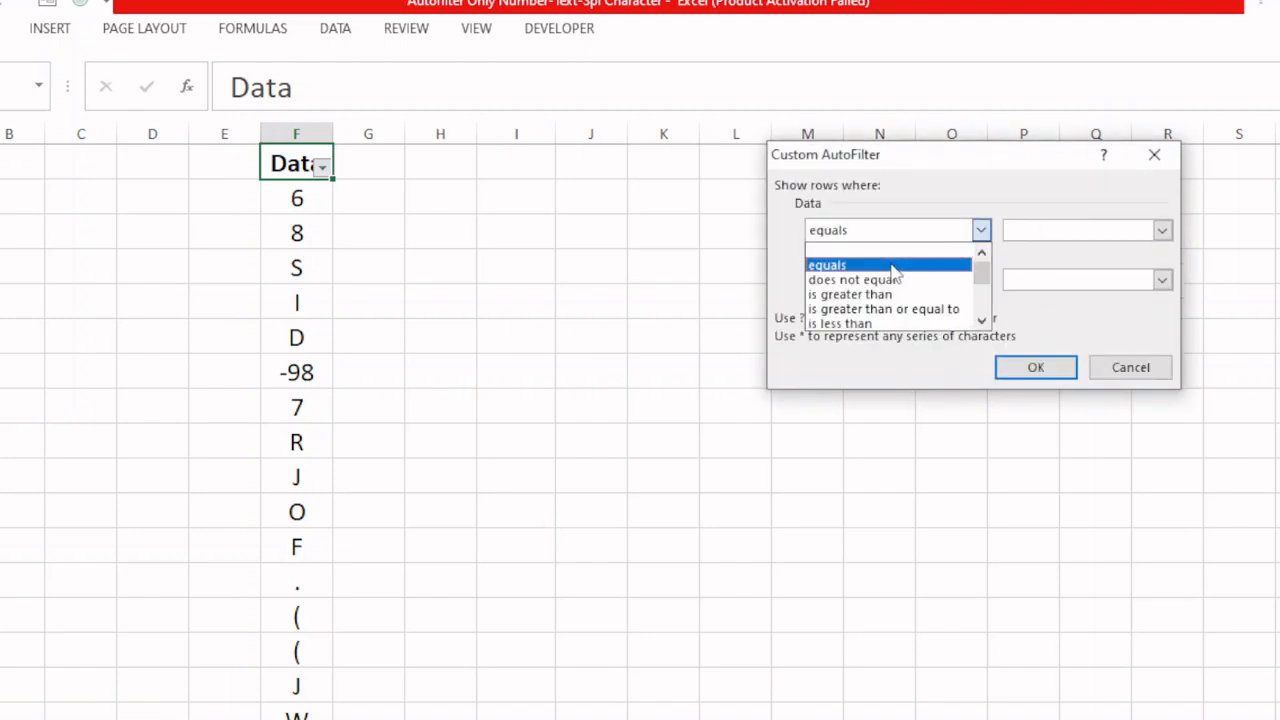
{"action": "left_click", "coordinate": [862, 295]}
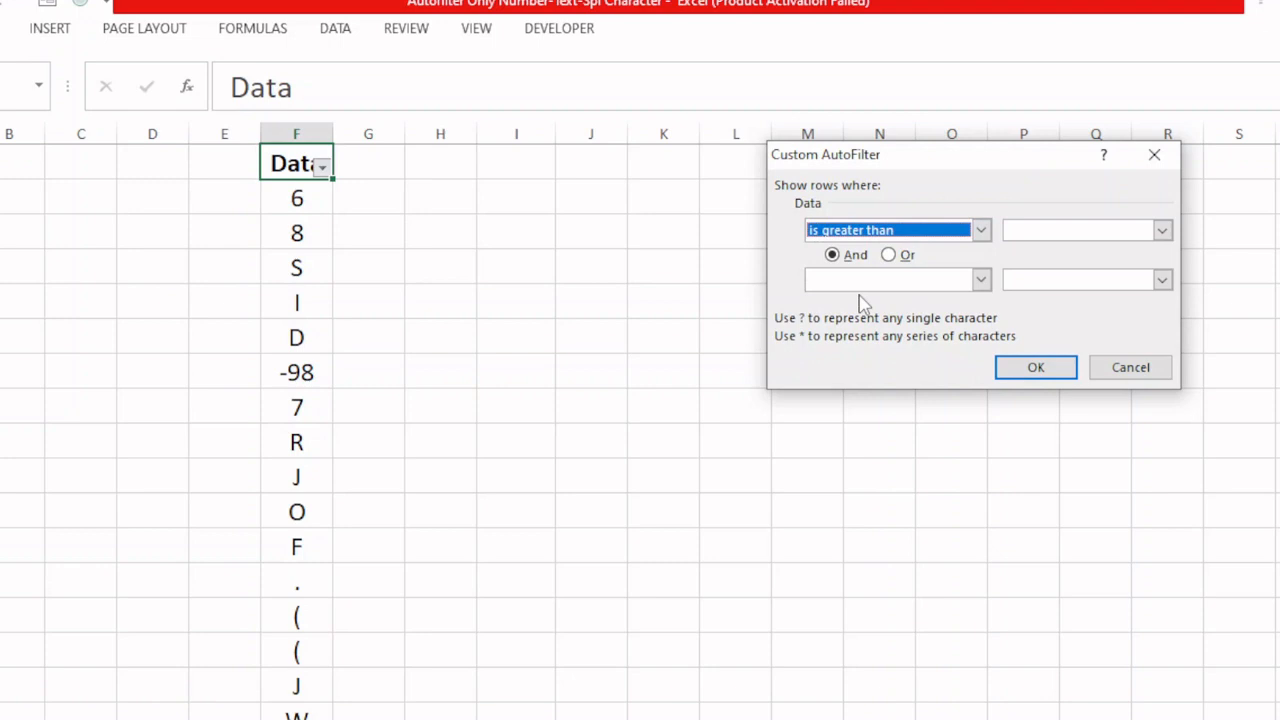
{"action": "left_click", "coordinate": [1032, 230]}
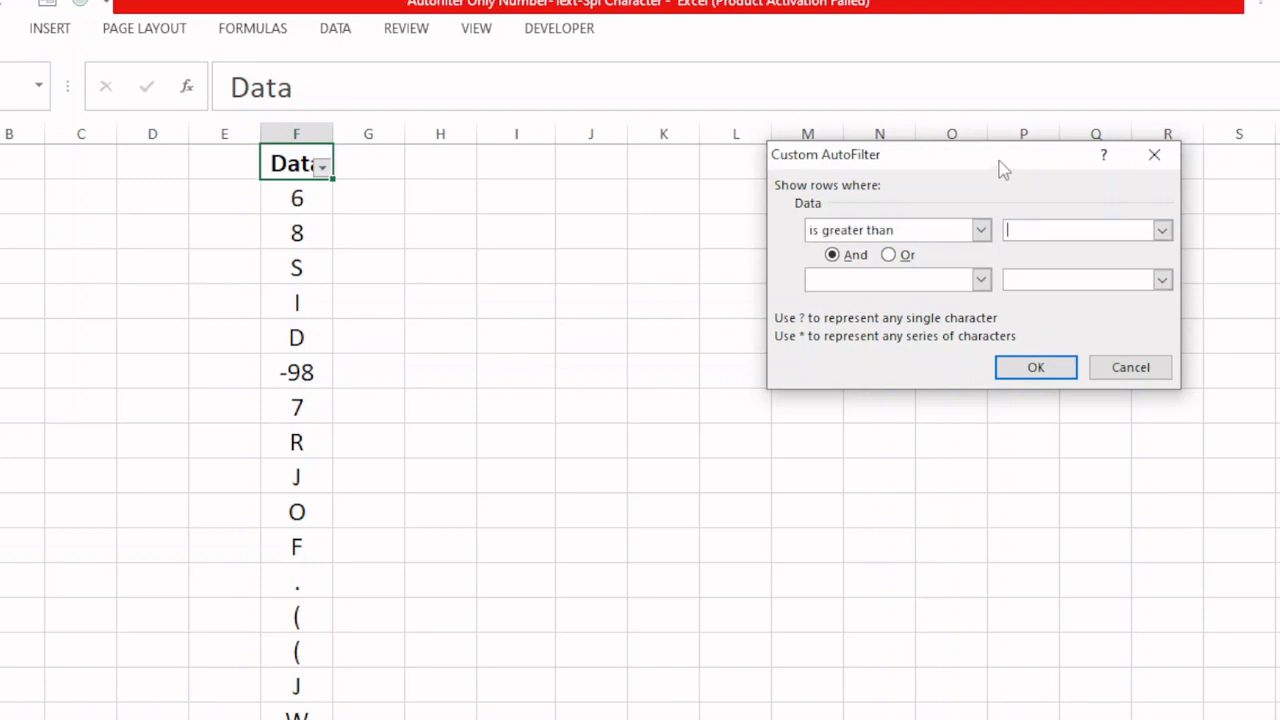
{"action": "left_click_drag", "start_coordinate": [1001, 170], "coordinate": [725, 211]}
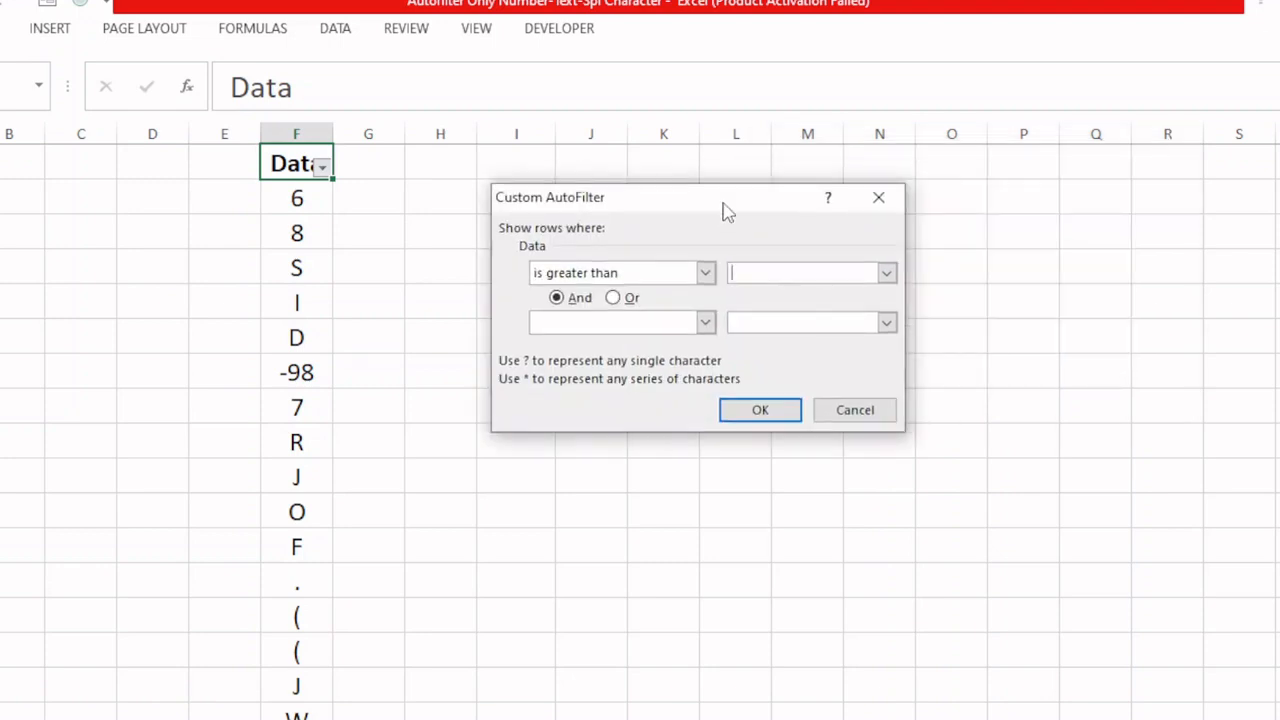
{"action": "type", "text": "-9e+307"}
{"action": "left_click", "coordinate": [760, 410]}
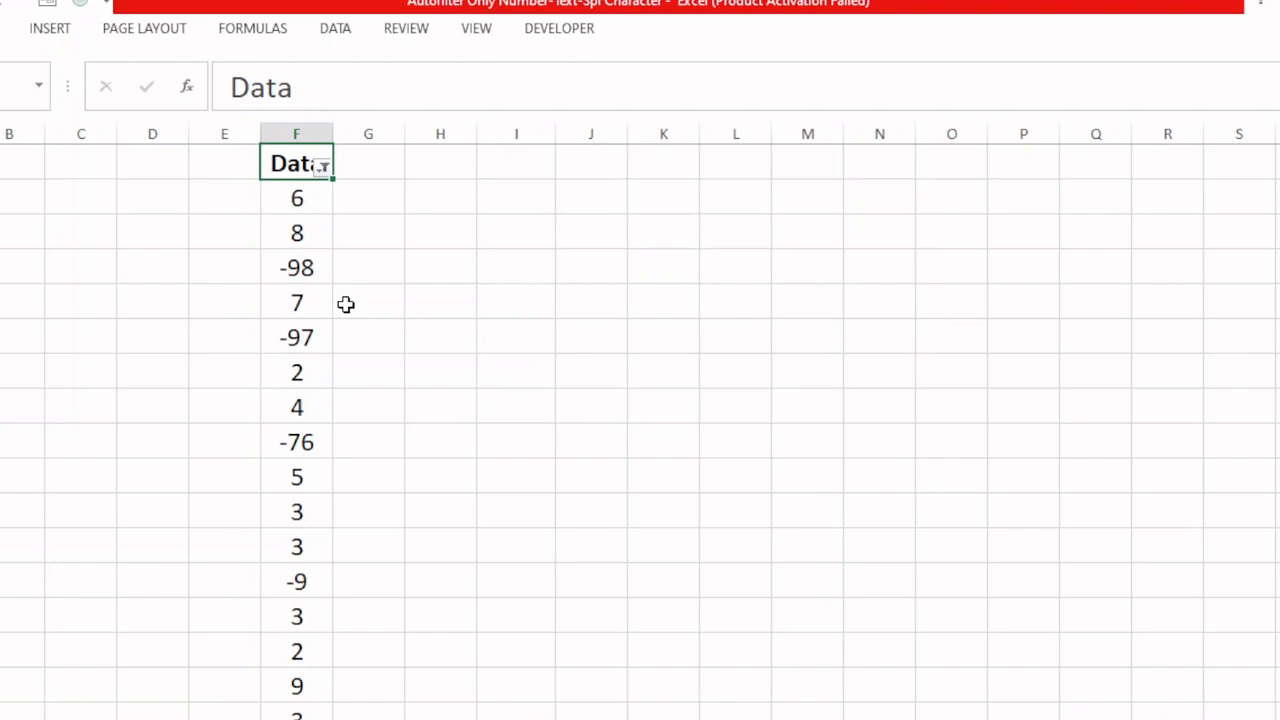
Go down the filtered Data column to examine which kinds of values remain
{"action": "key", "text": "Down"}
{"action": "key", "text": "Down"}
{"action": "key", "text": "Down"}
{"action": "key", "text": "Down"}
{"action": "key", "text": "Down"}
{"action": "key", "text": "Down"}
{"action": "key", "text": "Down"}
{"action": "key", "text": "Down"}
{"action": "key", "text": "Down"}
{"action": "key", "text": "Down"}
{"action": "key", "text": "Down"}
{"action": "key", "text": "Down"}
{"action": "key", "text": "Down"}
{"action": "key", "text": "Down"}
{"action": "key", "text": "Down"}
{"action": "key", "text": "Down"}
{"action": "key", "text": "Down"}
{"action": "key", "text": "Down"}
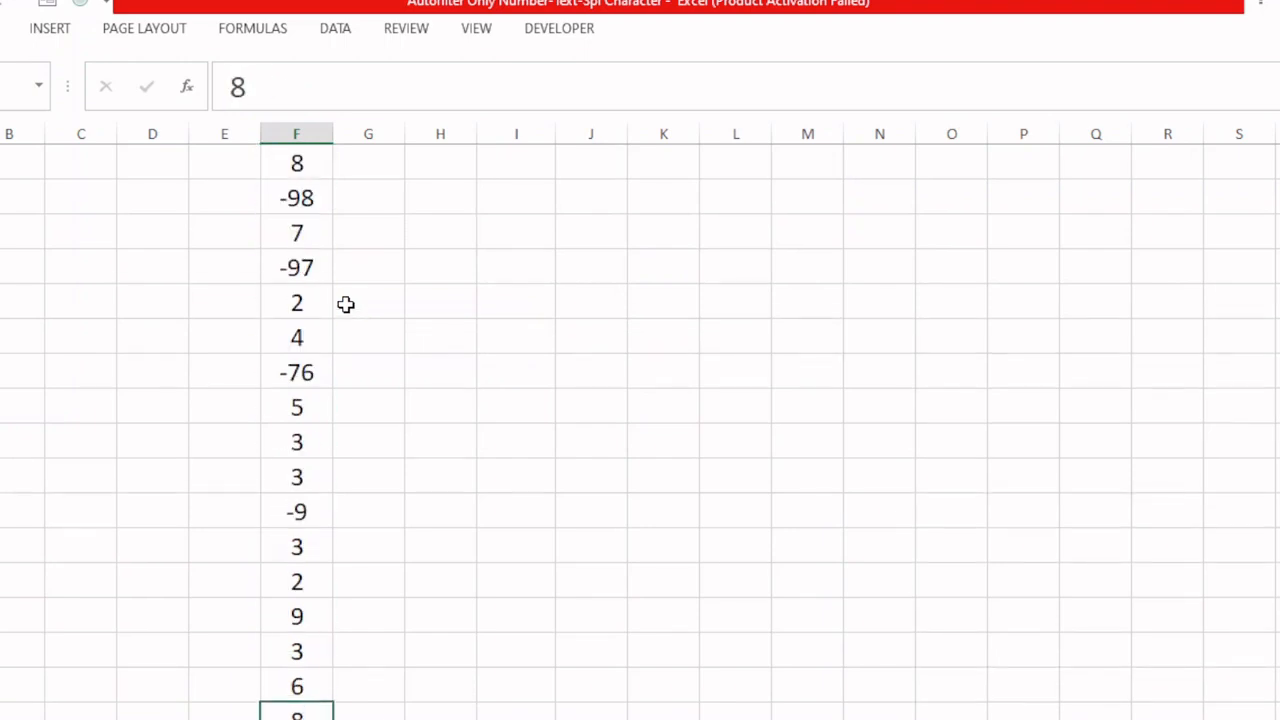
Clear the filter from the Data column so all rows are shown
{"action": "scroll", "coordinate": [345, 304], "scroll_direction": "up", "scroll_amount": 1}
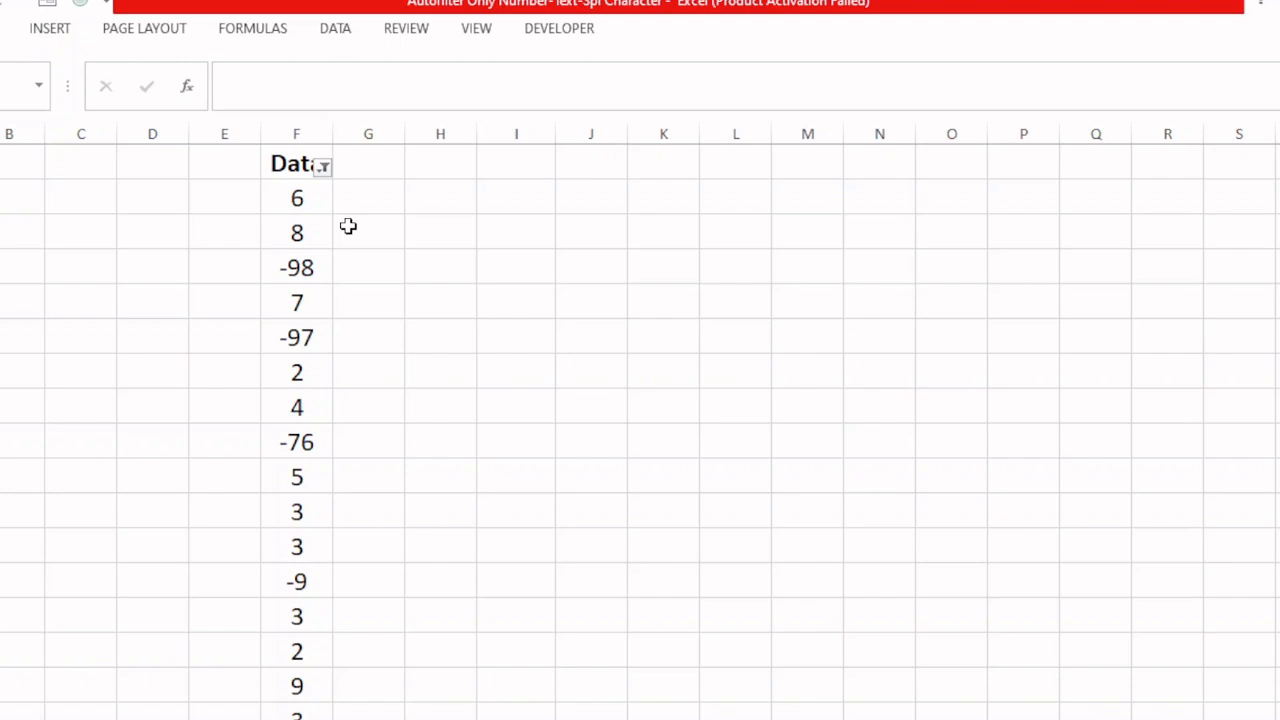
{"action": "left_click", "coordinate": [323, 167]}
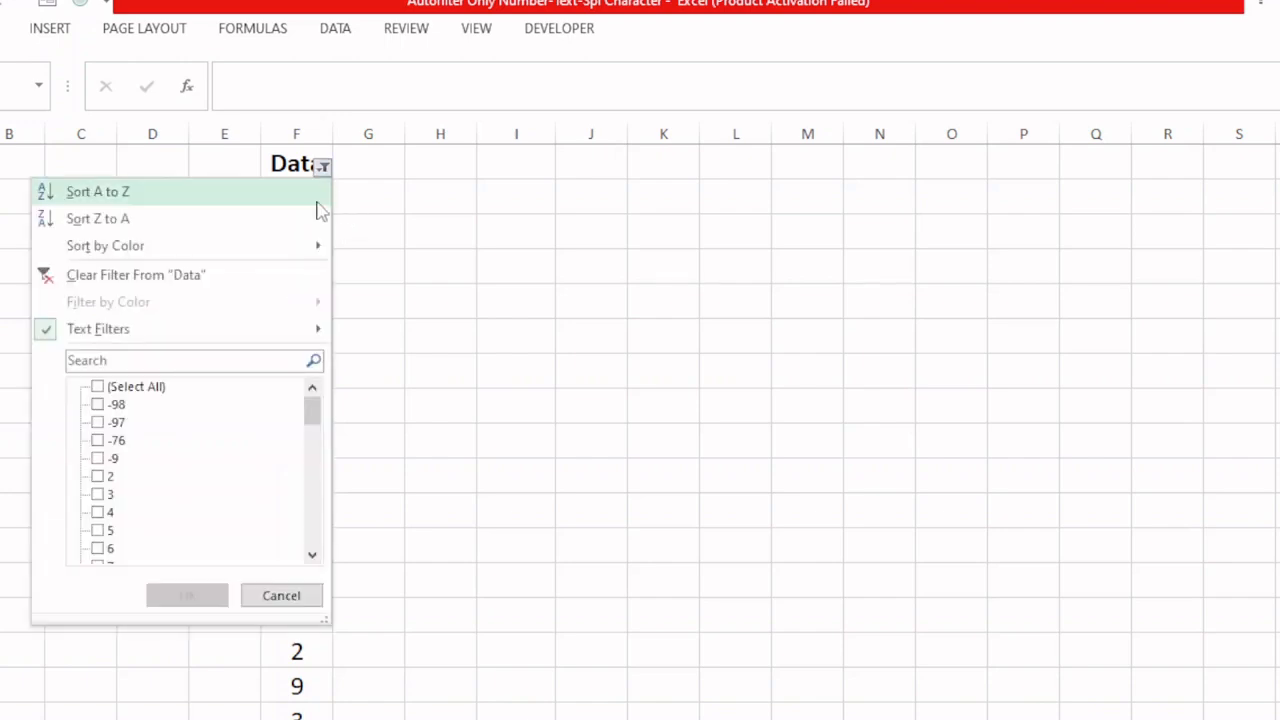
{"action": "left_click", "coordinate": [146, 274]}
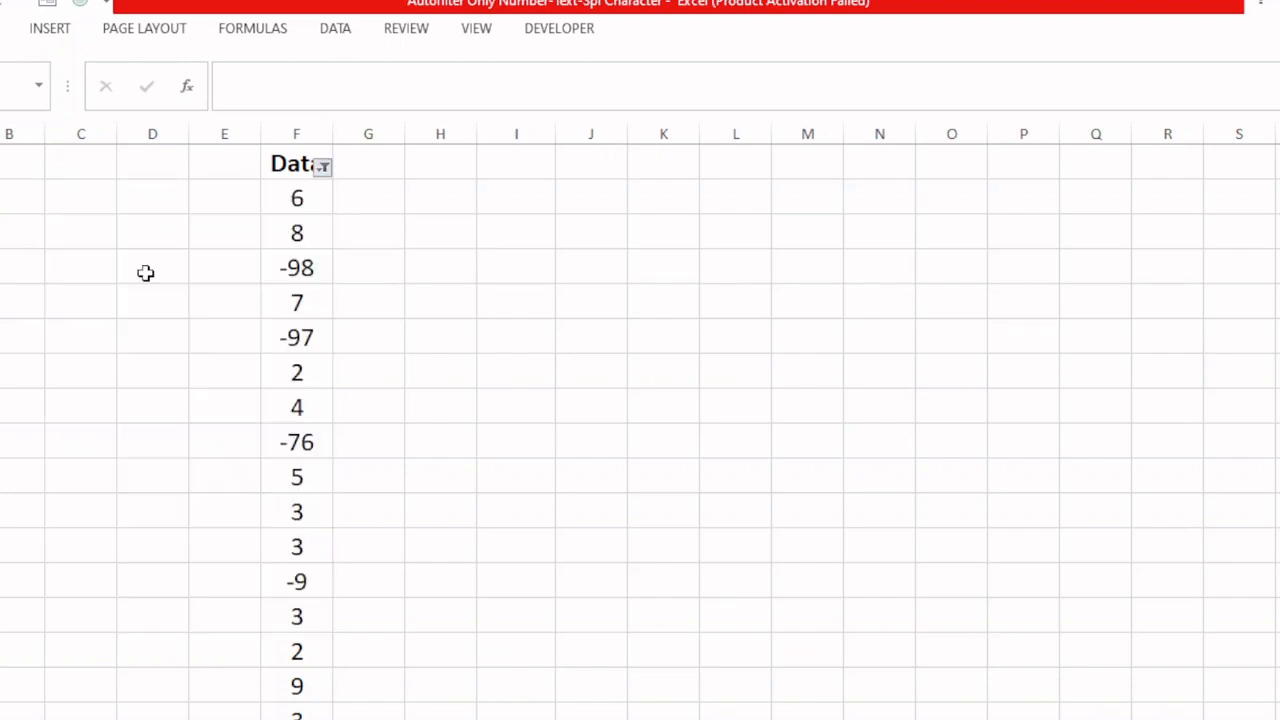
Apply a custom filter to the Data column that shows rows where the value is greater than or equal to "a"
{"action": "left_click", "coordinate": [324, 170]}
{"action": "mouse_move", "coordinate": [157, 331]}
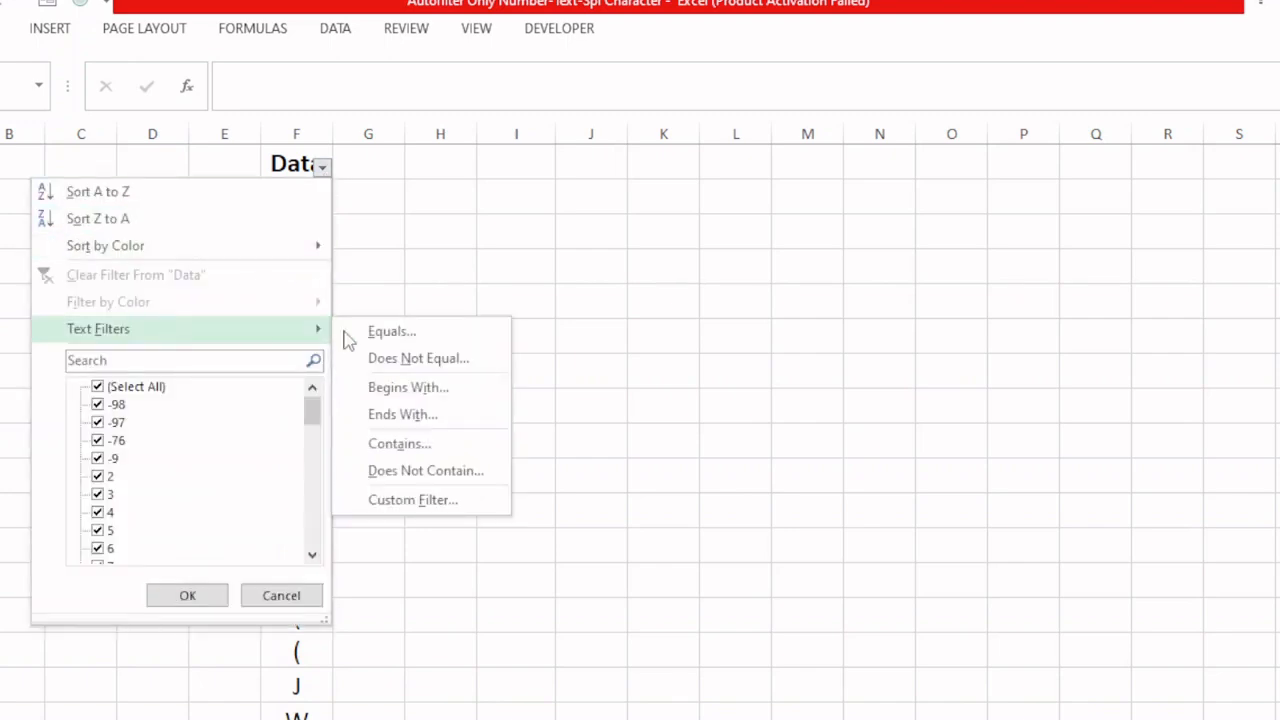
{"action": "left_click", "coordinate": [406, 500]}
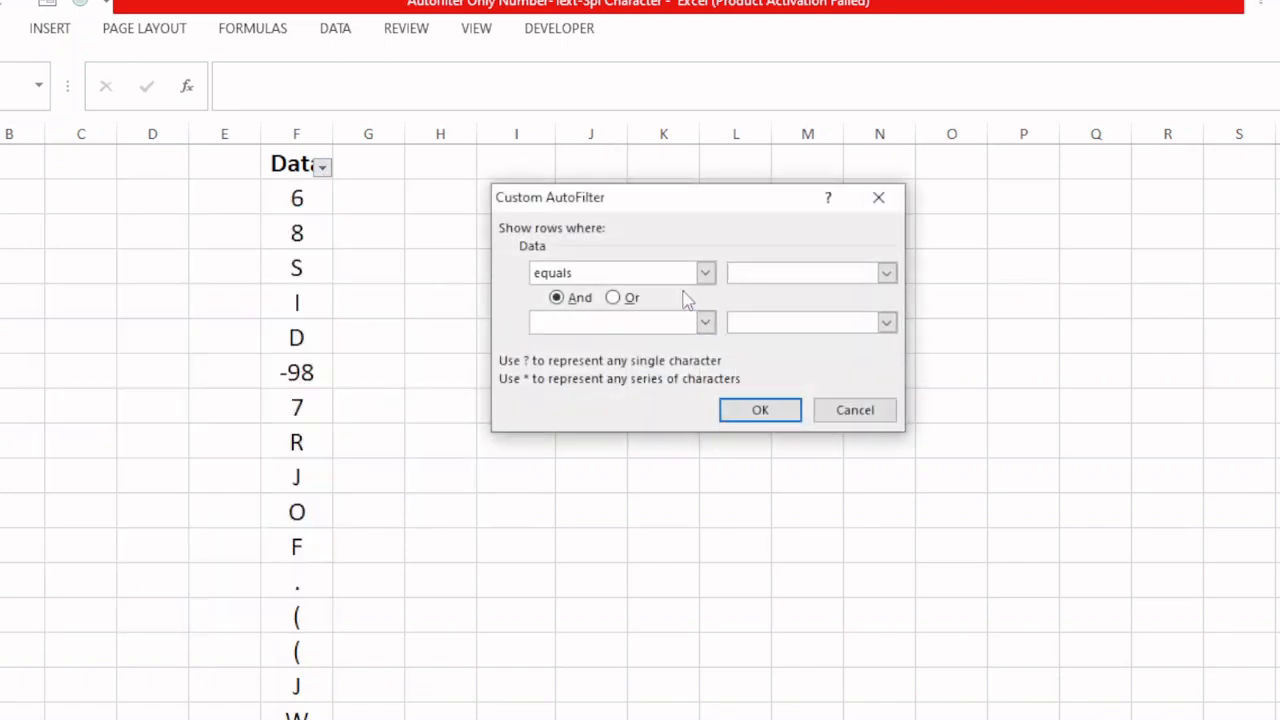
{"action": "left_click", "coordinate": [705, 272]}
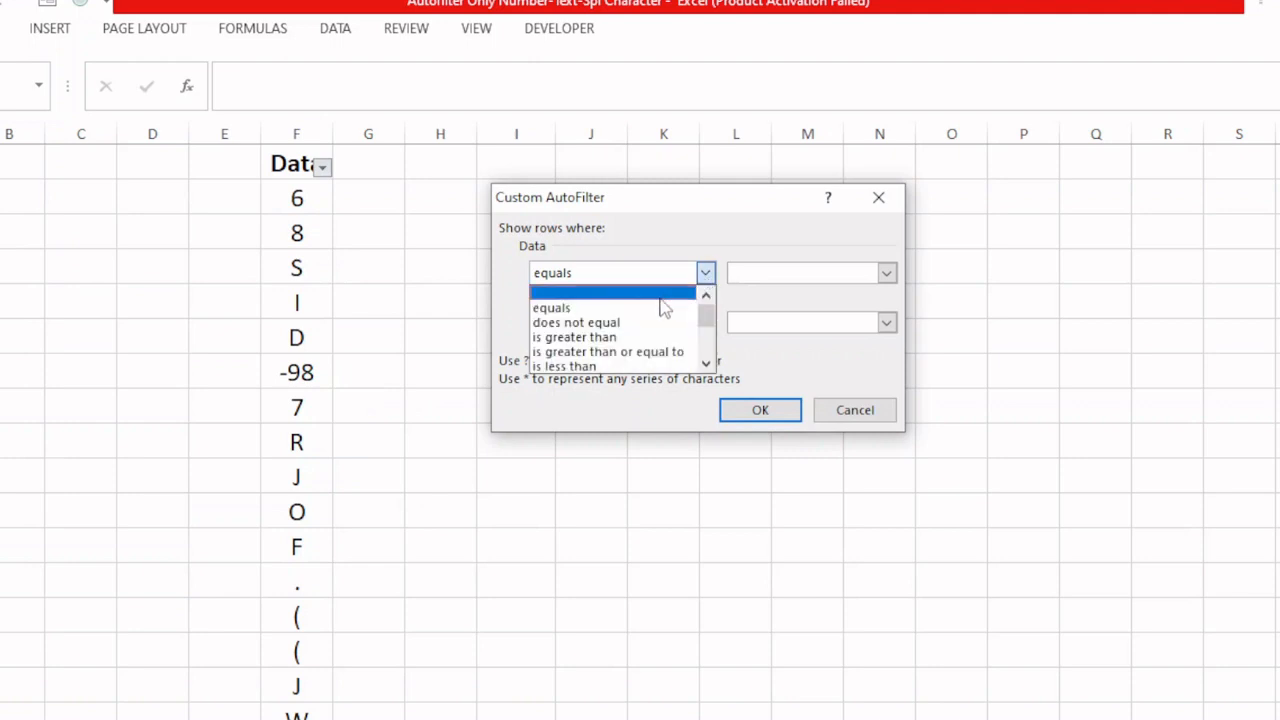
{"action": "left_click", "coordinate": [613, 352]}
{"action": "left_click", "coordinate": [773, 275]}
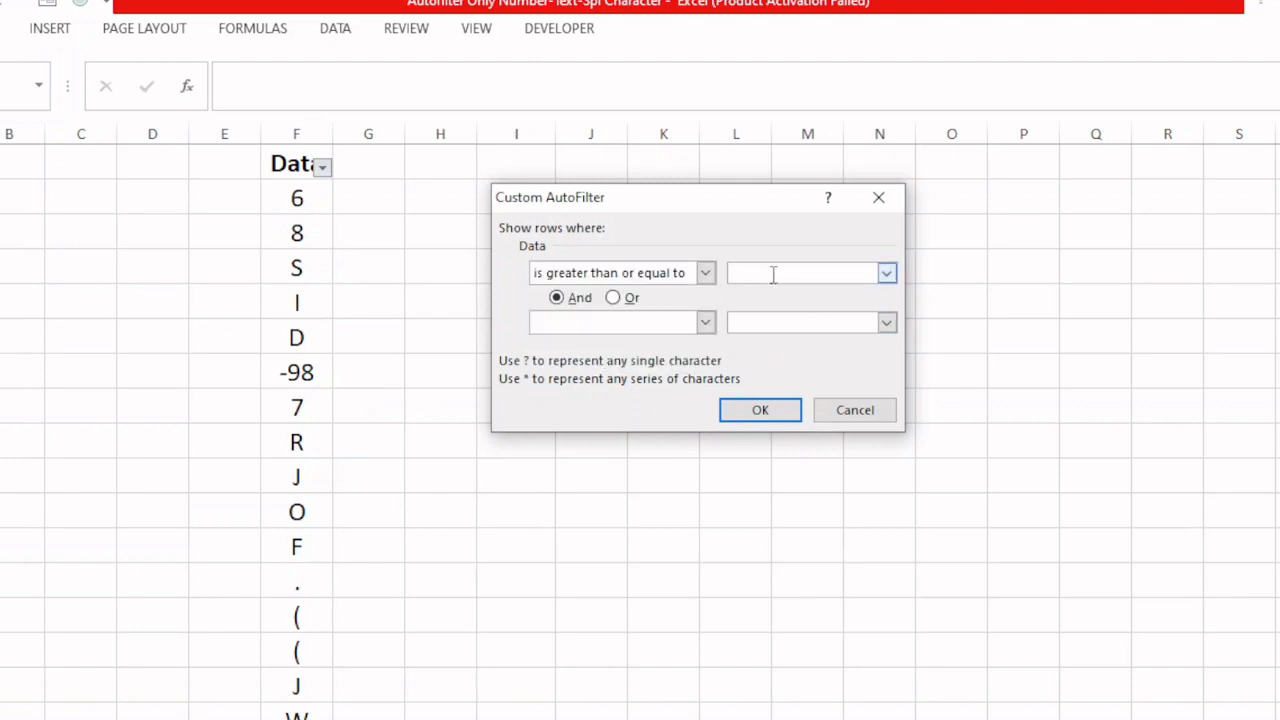
{"action": "type", "text": "a"}
{"action": "left_click", "coordinate": [749, 405]}
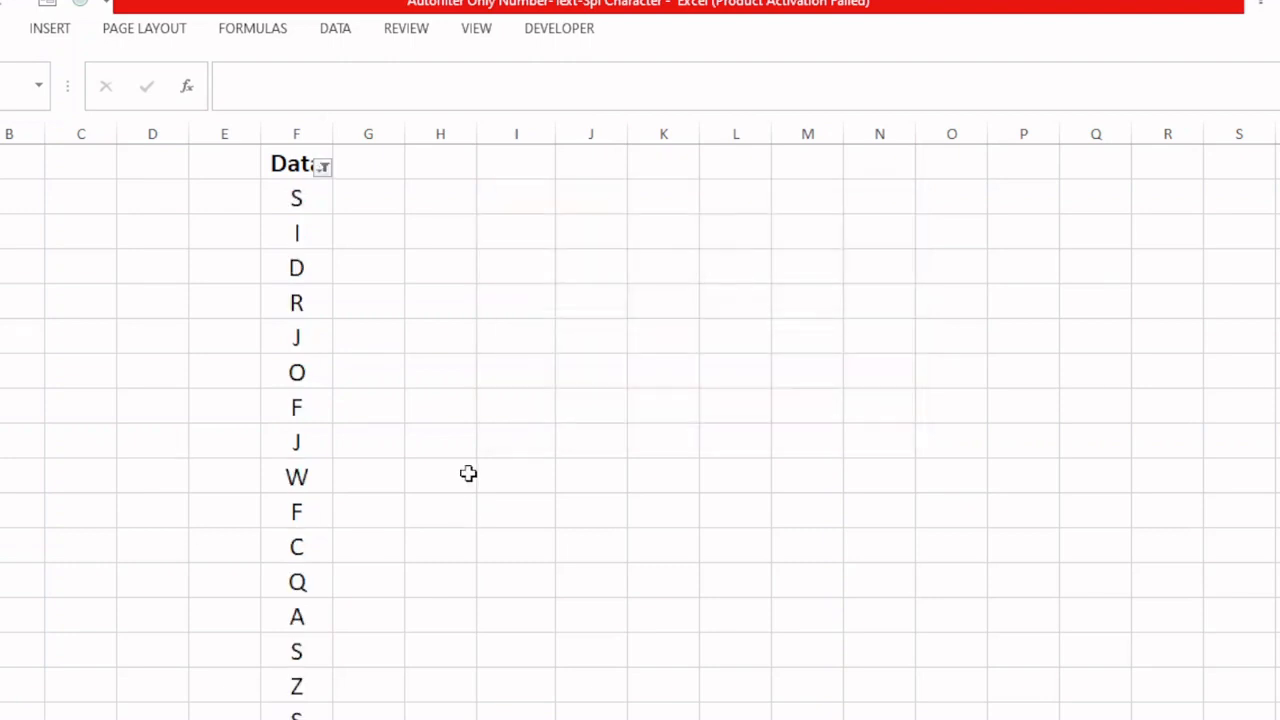
Go down the text-filtered Data column to examine which values remain, and return to the start of the sheet
{"action": "left_click", "coordinate": [297, 225]}
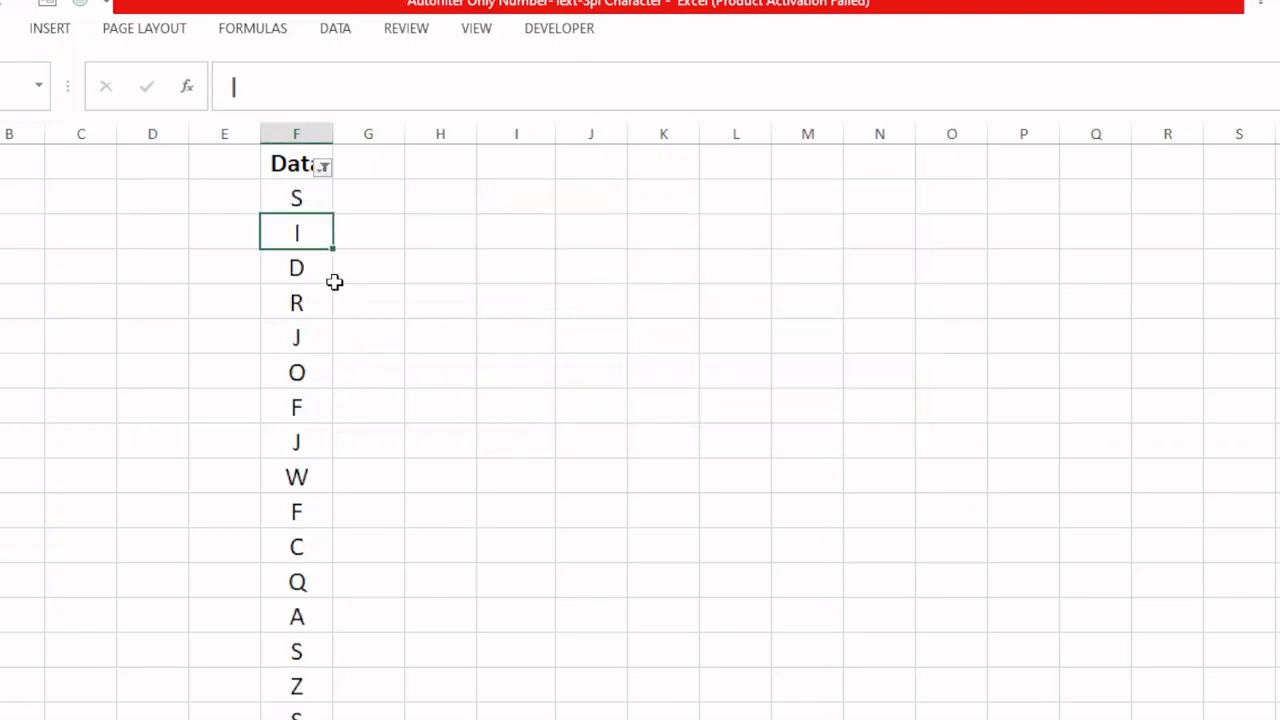
{"action": "key", "text": "Down"}
{"action": "key", "text": "Down"}
{"action": "key", "text": "Down"}
{"action": "key", "text": "Down"}
{"action": "key", "text": "Down"}
{"action": "key", "text": "Down"}
{"action": "key", "text": "Down"}
{"action": "key", "text": "Down"}
{"action": "key", "text": "Down"}
{"action": "key", "text": "Down"}
{"action": "key", "text": "Down"}
{"action": "key", "text": "Down"}
{"action": "key", "text": "Down"}
{"action": "key", "text": "Down"}
{"action": "key", "text": "Down"}
{"action": "key", "text": "Down"}
{"action": "key", "text": "Down"}
{"action": "key", "text": "Down"}
{"action": "key", "text": "Down"}
{"action": "key", "text": "Down"}
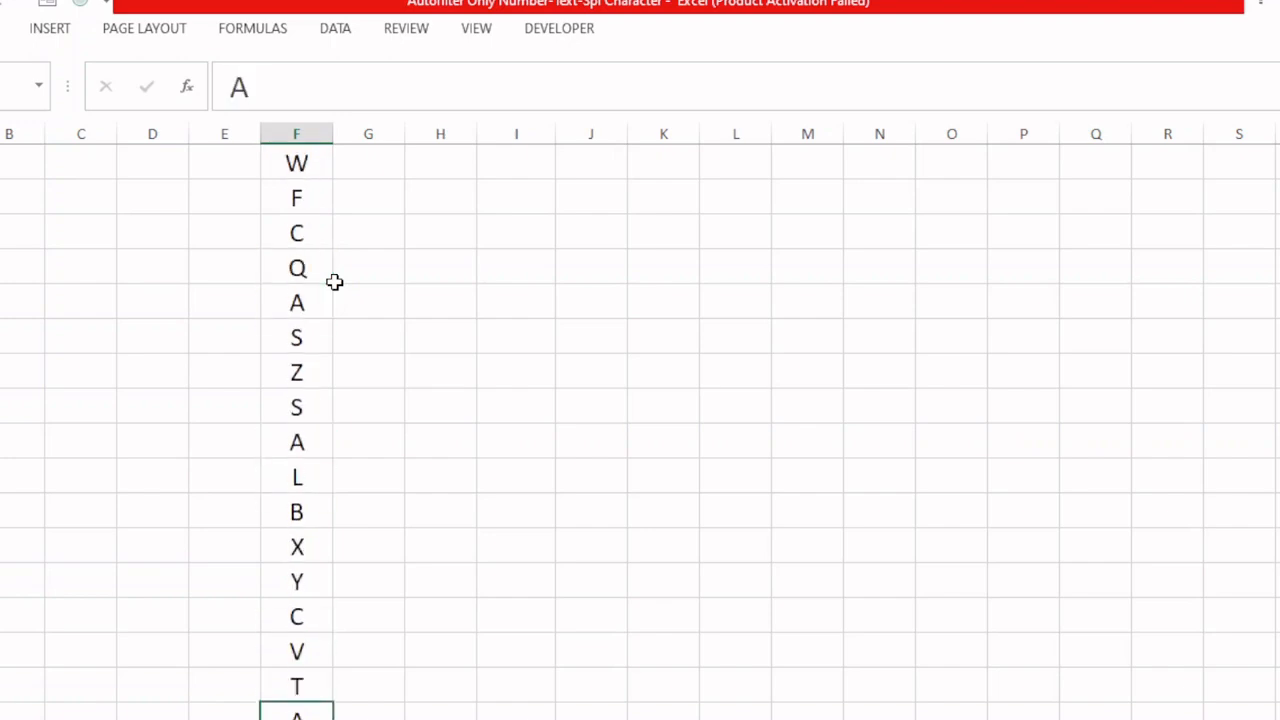
{"action": "key", "text": "ctrl+Home"}
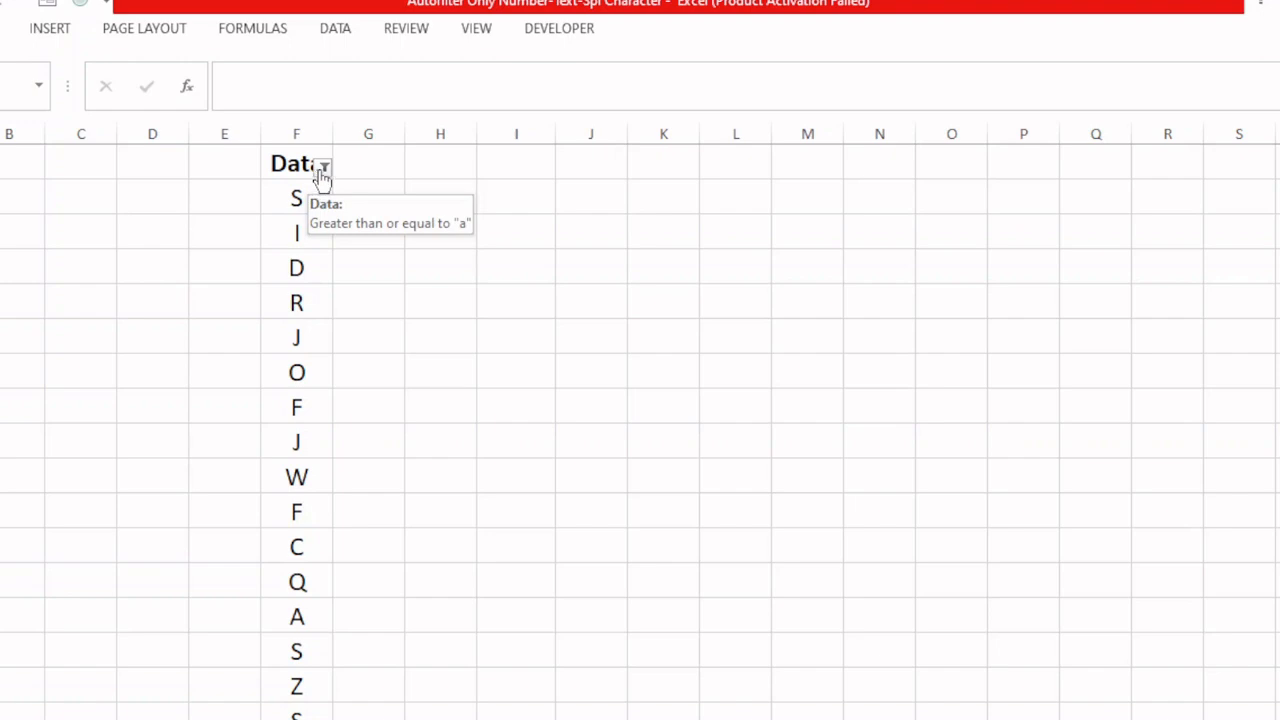
Clear the Data column's filter and set the first condition of a new custom filter to is less than -9e+307
{"action": "left_click", "coordinate": [322, 170]}
{"action": "left_click", "coordinate": [157, 272]}
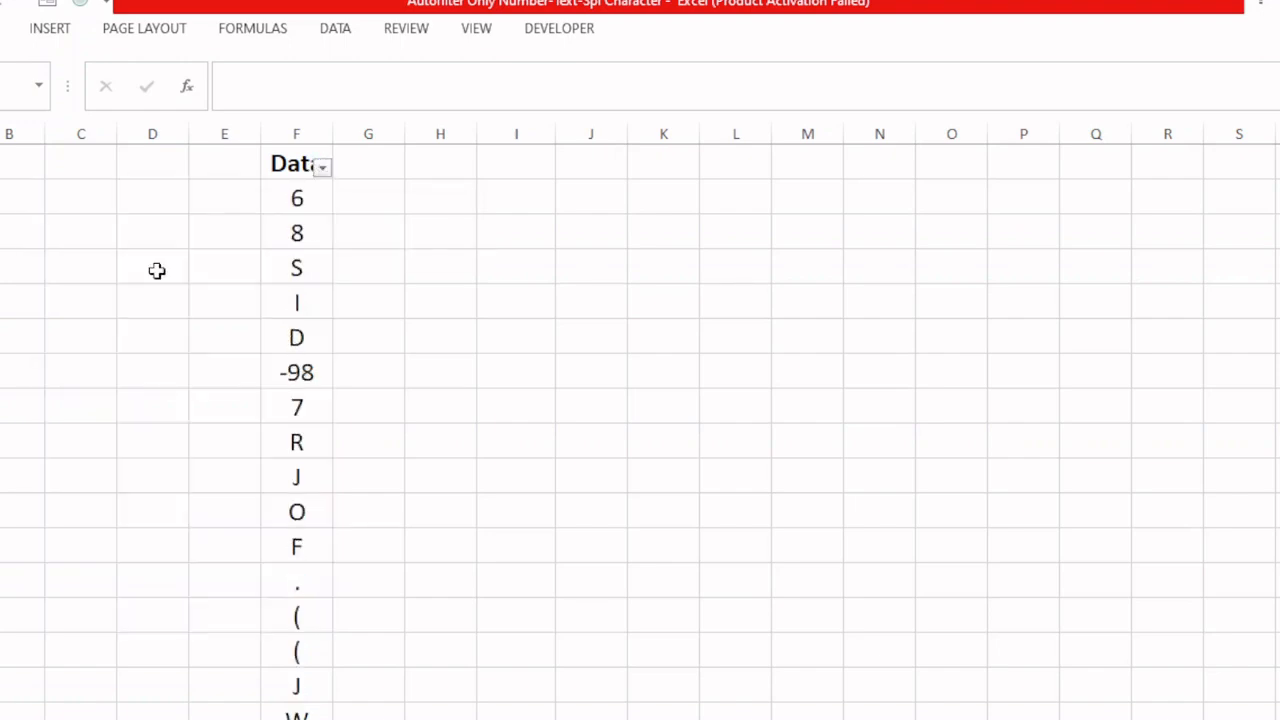
{"action": "left_click", "coordinate": [322, 168]}
{"action": "mouse_move", "coordinate": [137, 334]}
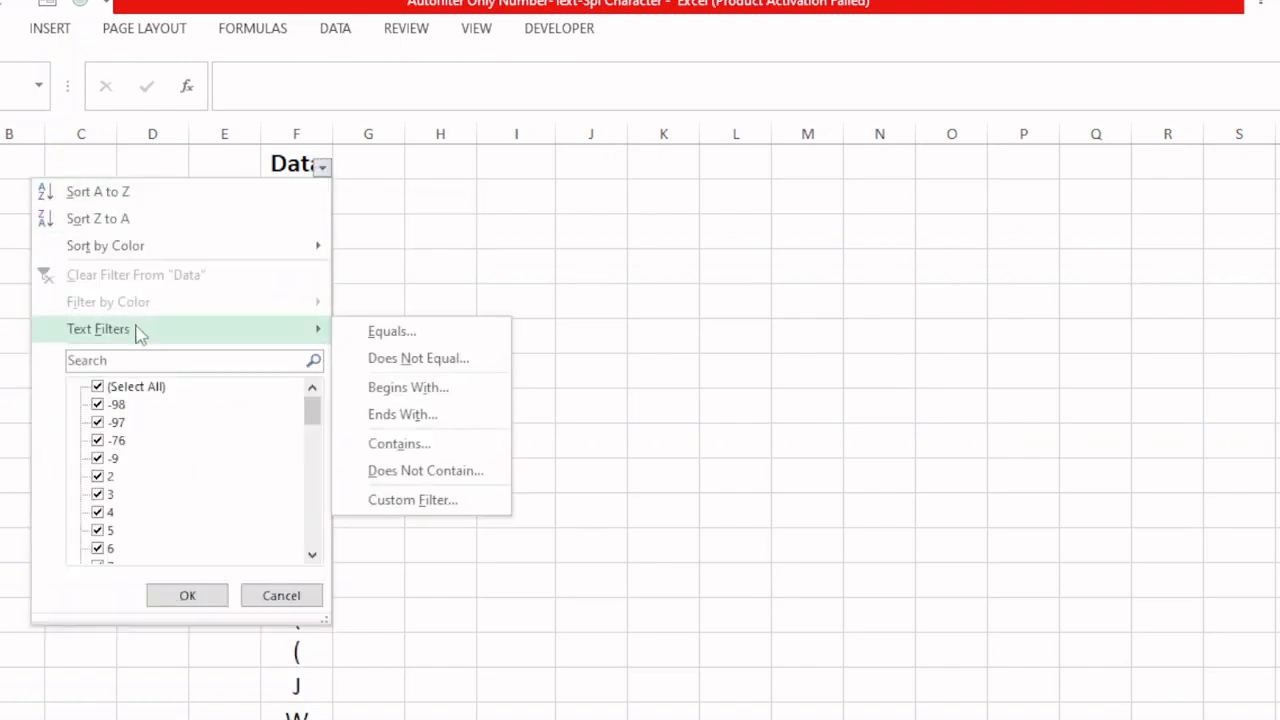
{"action": "left_click", "coordinate": [414, 499]}
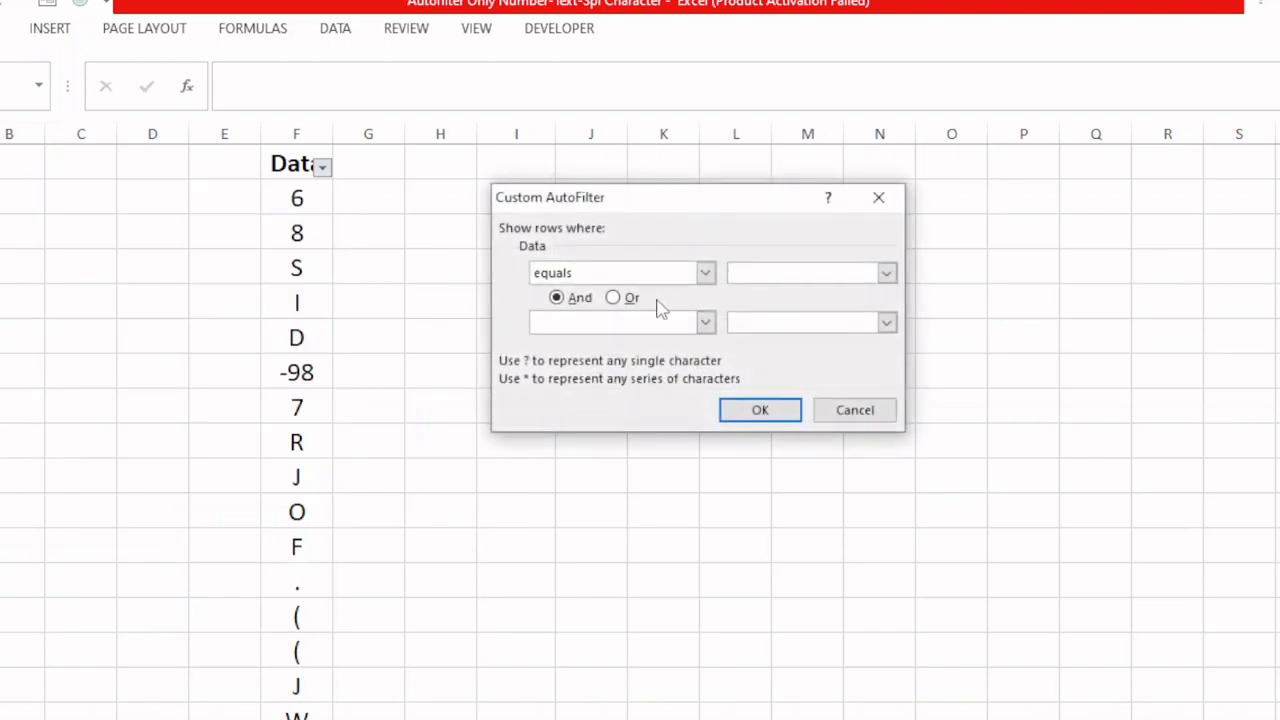
{"action": "left_click", "coordinate": [706, 274]}
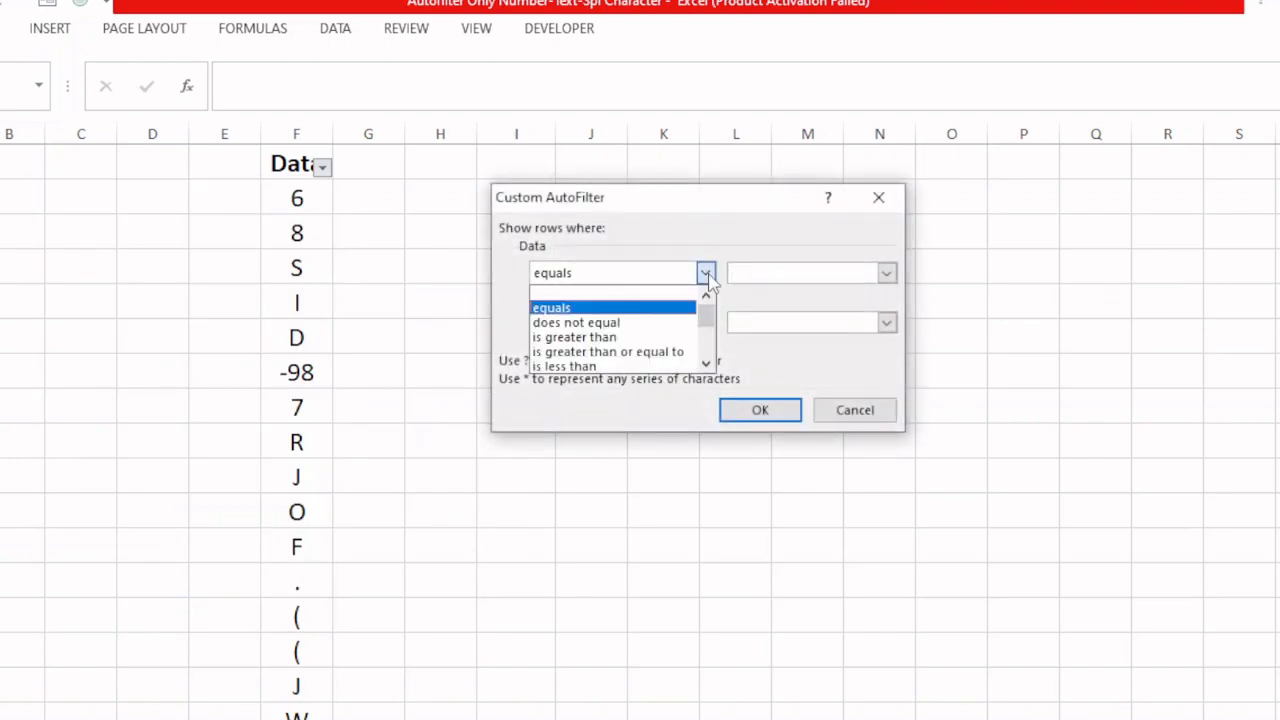
{"action": "left_click", "coordinate": [565, 366]}
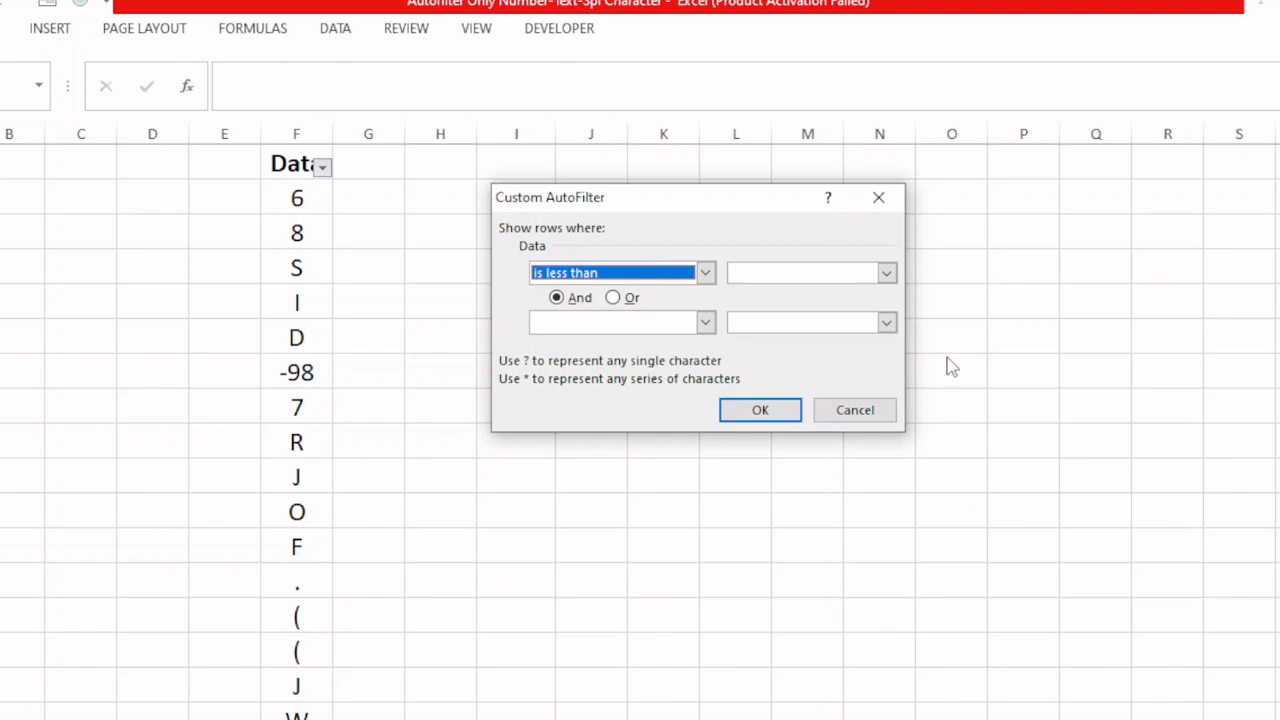
{"action": "left_click", "coordinate": [800, 271]}
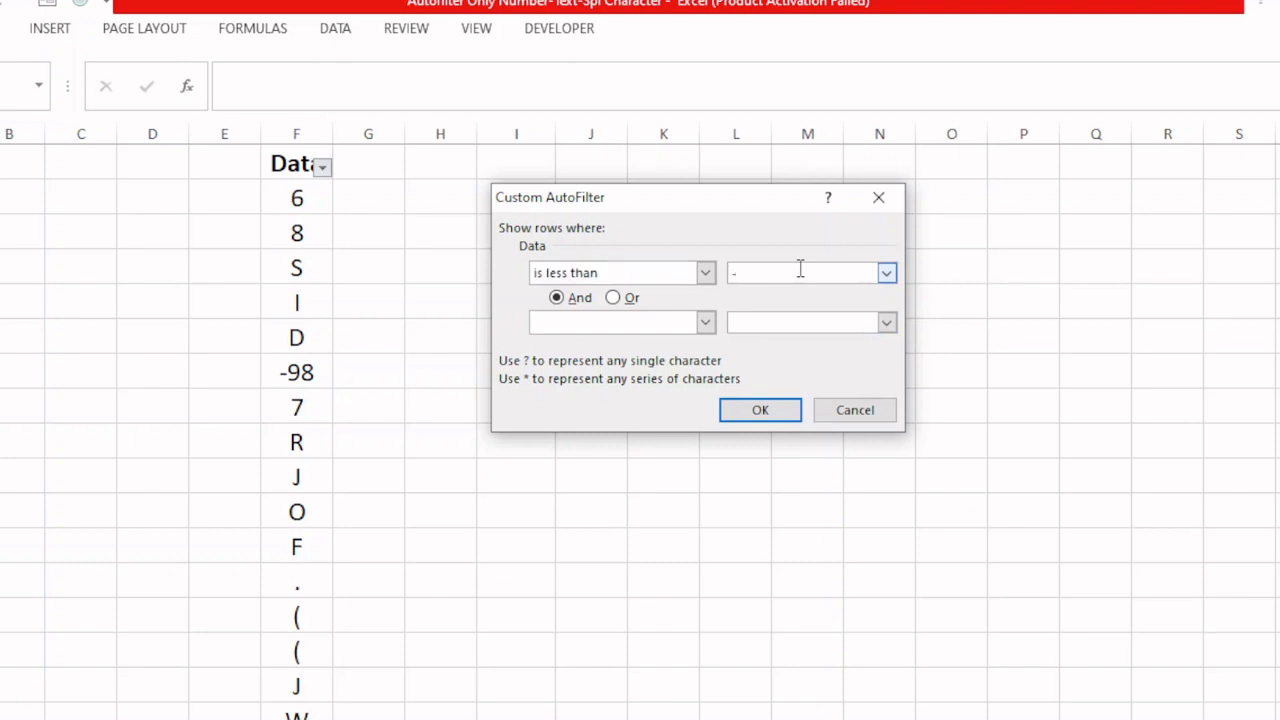
{"action": "type", "text": "-9e+307"}
Add a second is less than condition joined with Or and apply the custom filter to show only special characters
{"action": "left_click", "coordinate": [620, 298]}
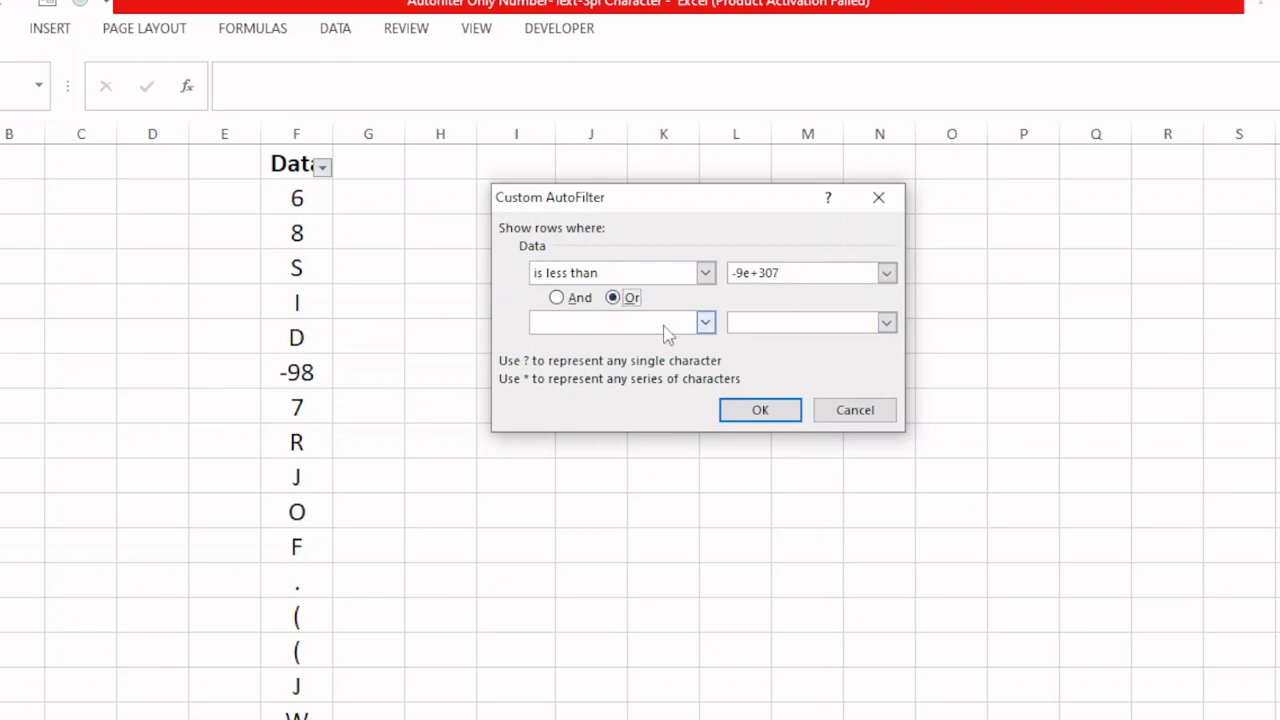
{"action": "left_click", "coordinate": [705, 323]}
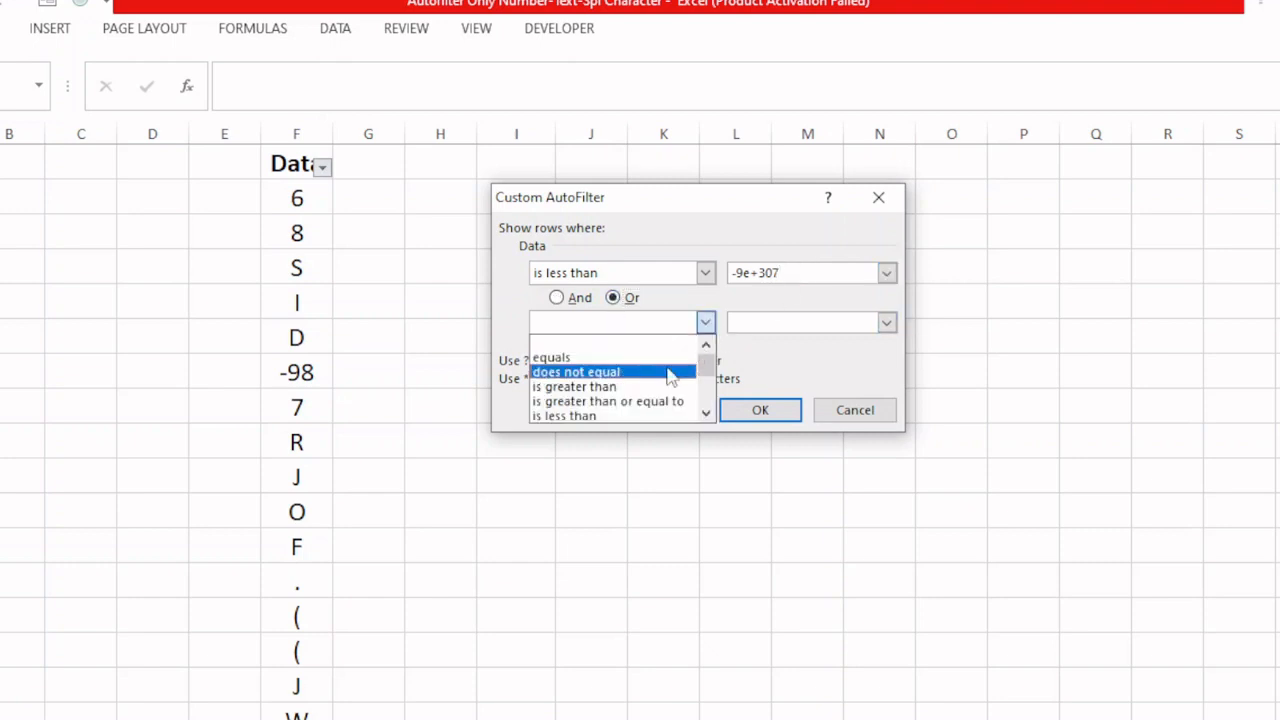
{"action": "left_click", "coordinate": [660, 420]}
{"action": "left_click", "coordinate": [766, 322]}
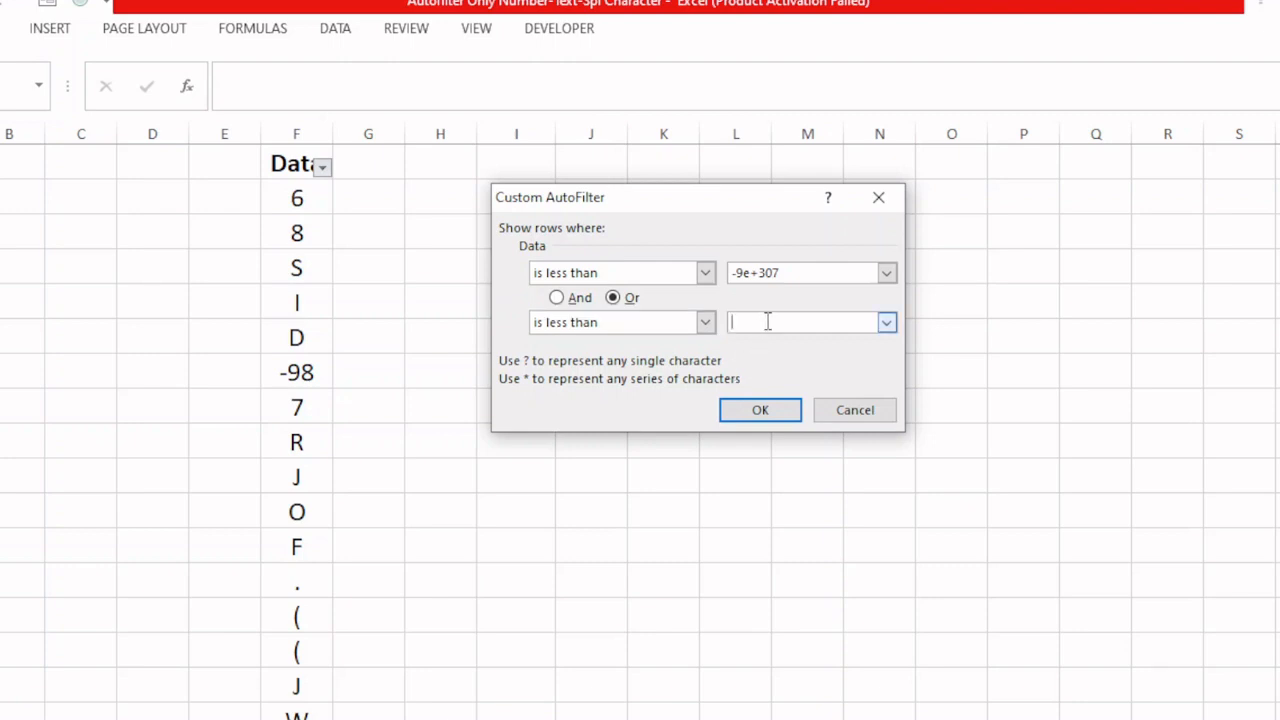
{"action": "left_click", "coordinate": [758, 414]}
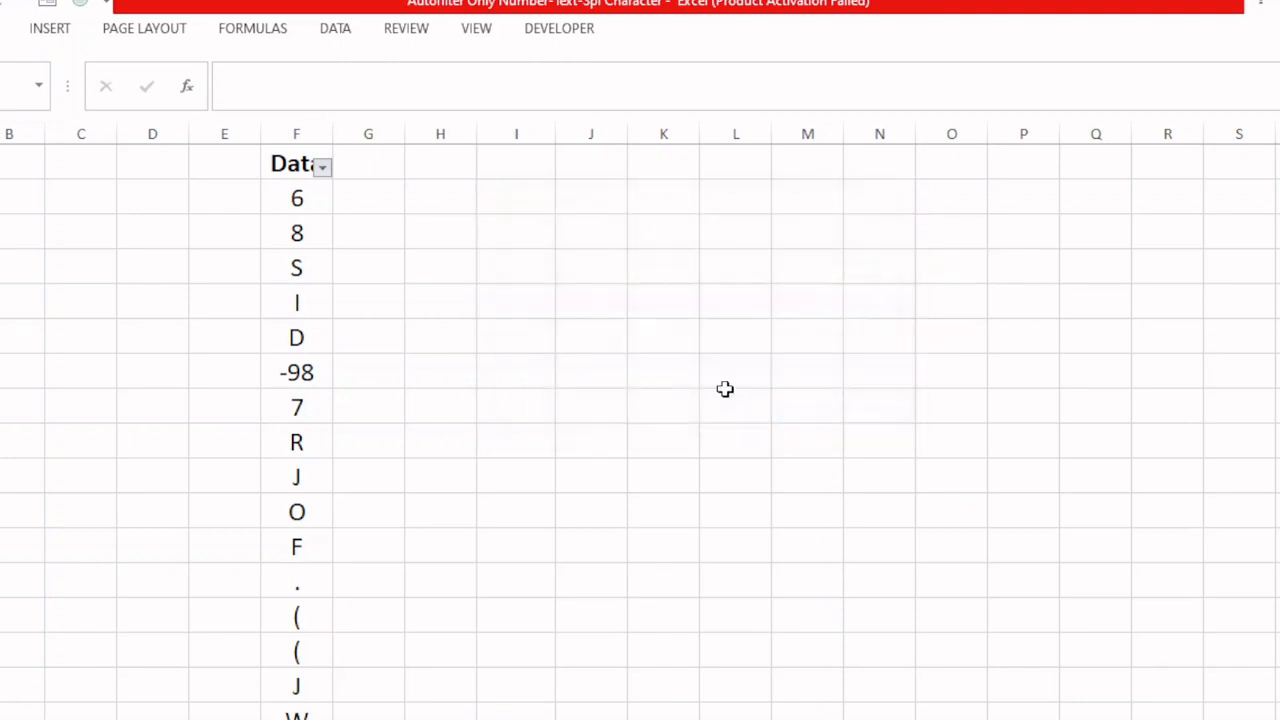
Look through the first filtered Data values and inspect the content of the blank-looking cell below the two parentheses
{"action": "left_click", "coordinate": [313, 208]}
{"action": "key", "text": "Right"}
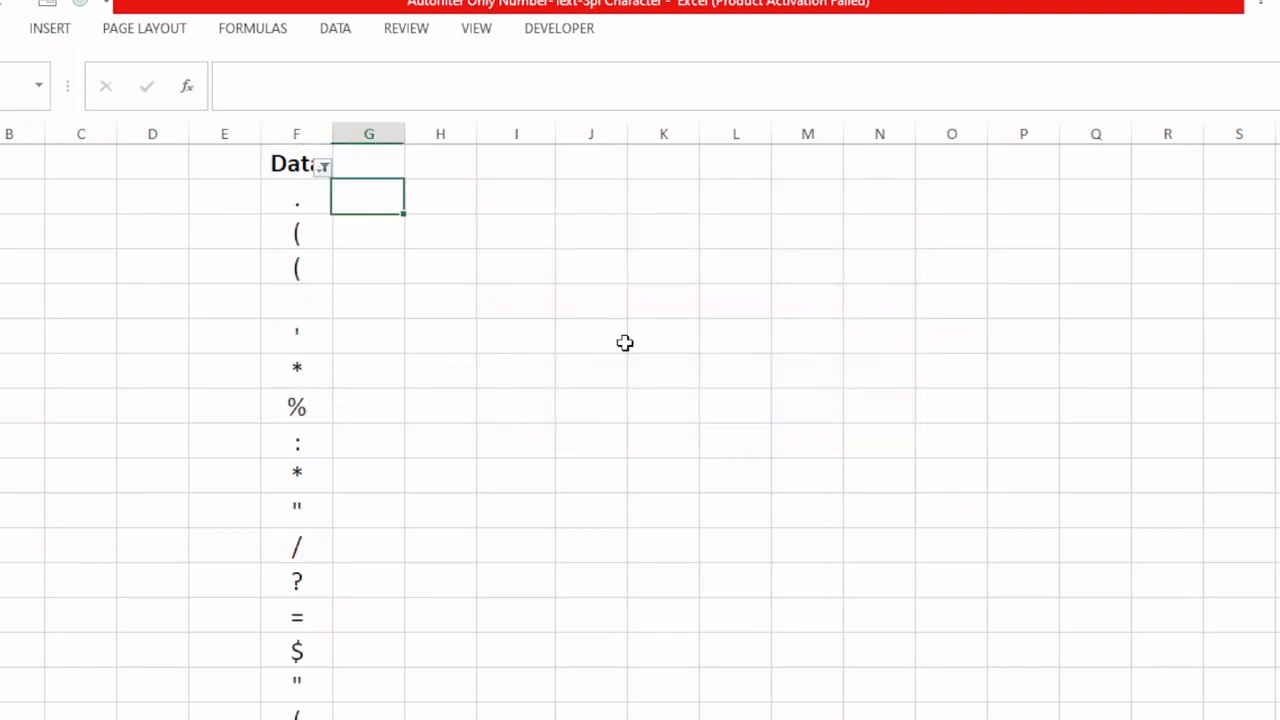
{"action": "key", "text": "Left"}
{"action": "key", "text": "Down"}
{"action": "key", "text": "Down"}
{"action": "key", "text": "Down"}
{"action": "key", "text": "Down"}
{"action": "key", "text": "Down"}
{"action": "key", "text": "Down"}
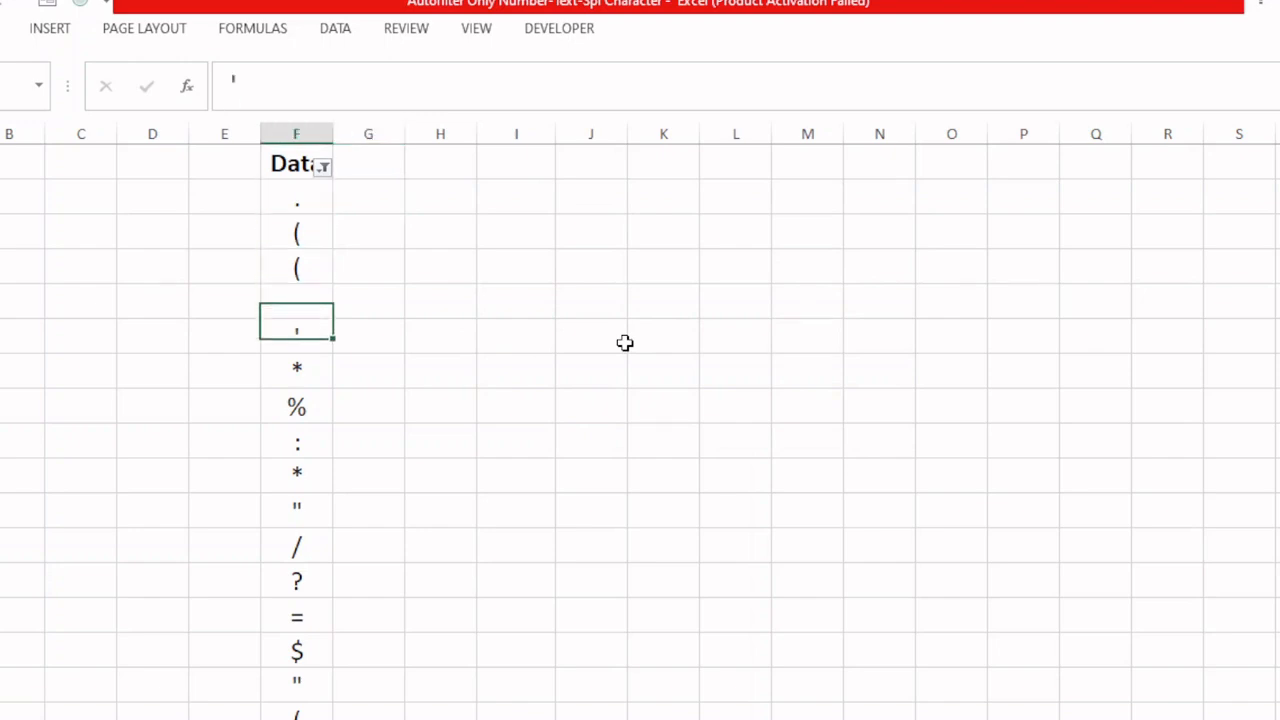
{"action": "key", "text": "Up"}
{"action": "key", "text": "Up"}
{"action": "key", "text": "Up"}
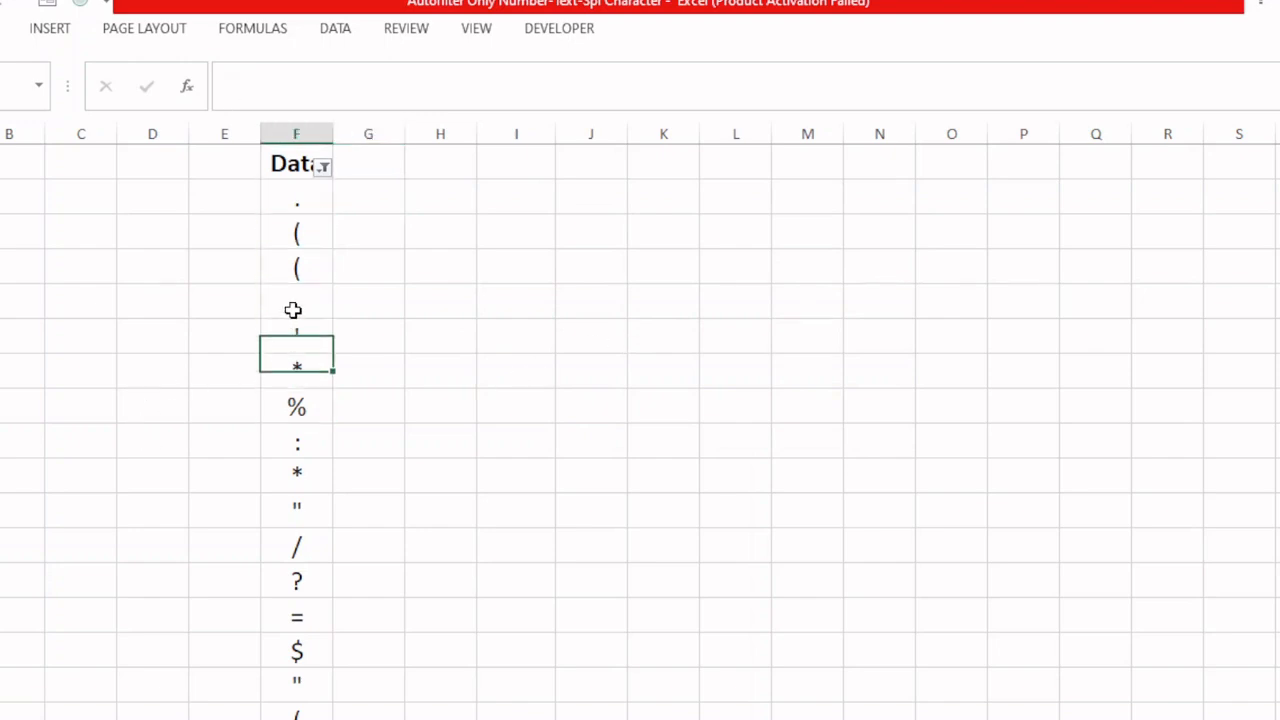
{"action": "key", "text": "F2"}
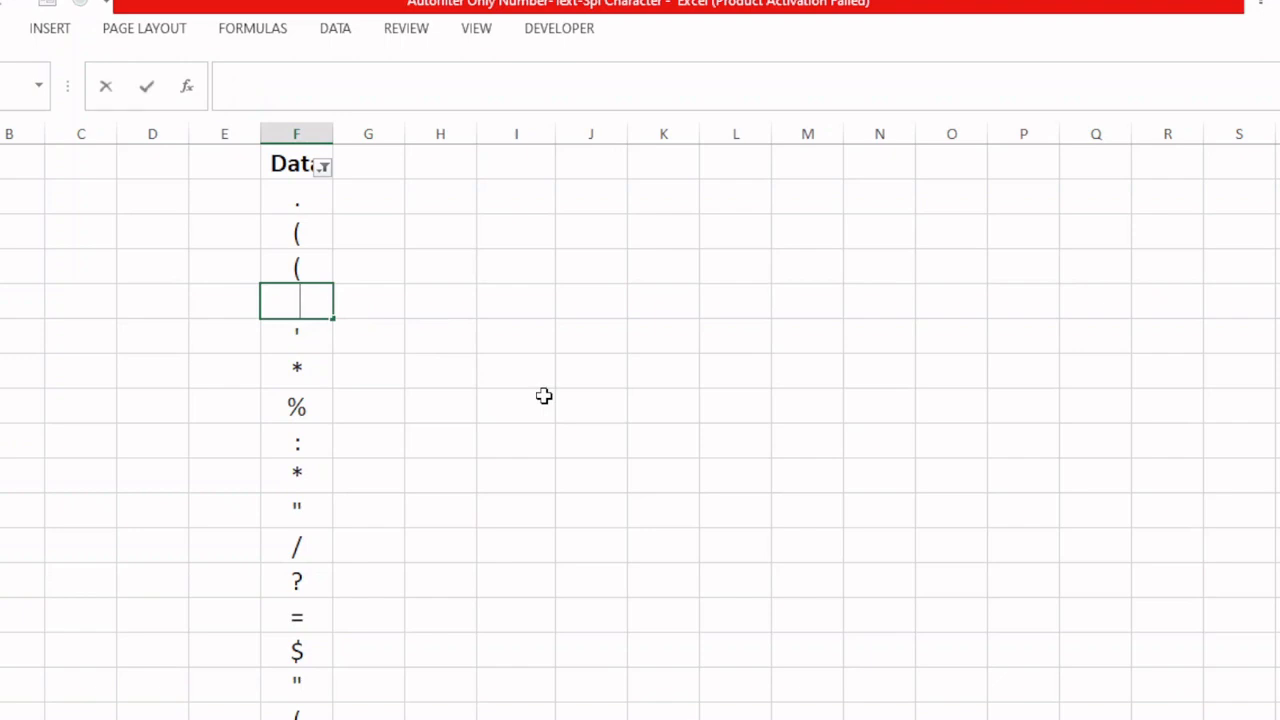
{"action": "key", "text": "Return"}
Enter =LEN(F22) in column G beside the blank-looking Data cell to count its characters
{"action": "key", "text": "Up"}
{"action": "key", "text": "Right"}
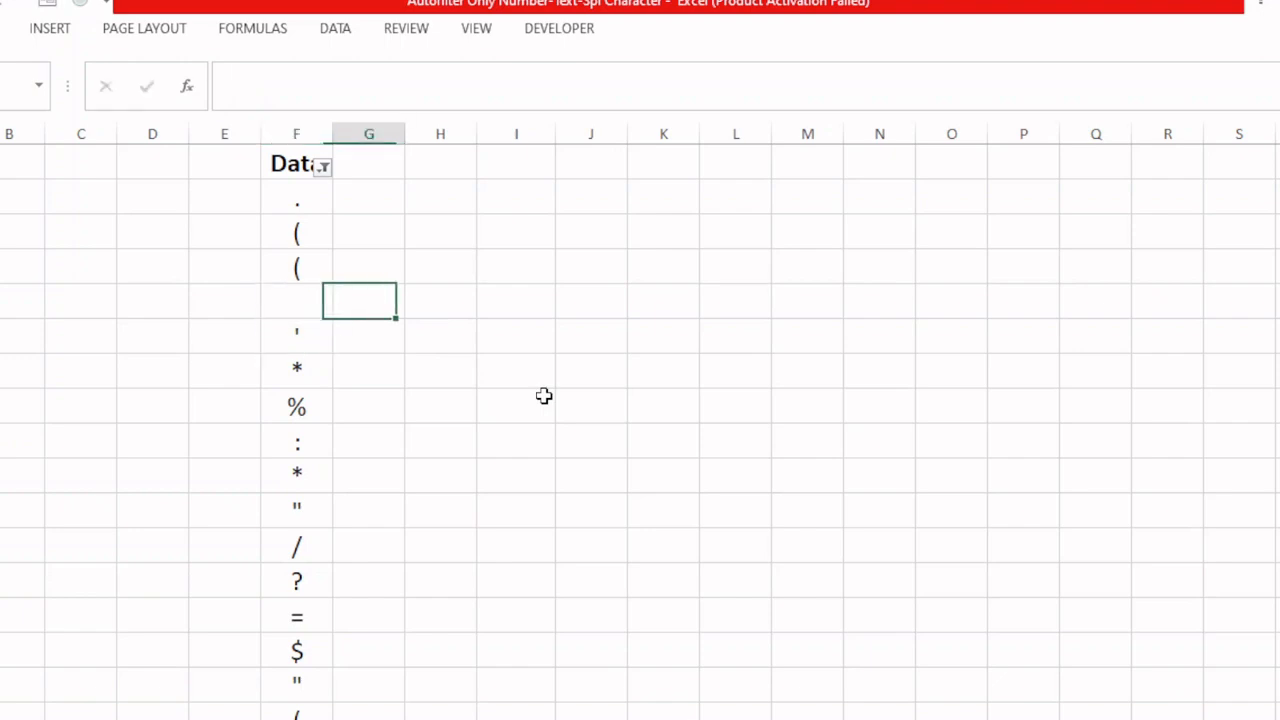
{"action": "type", "text": "=len"}
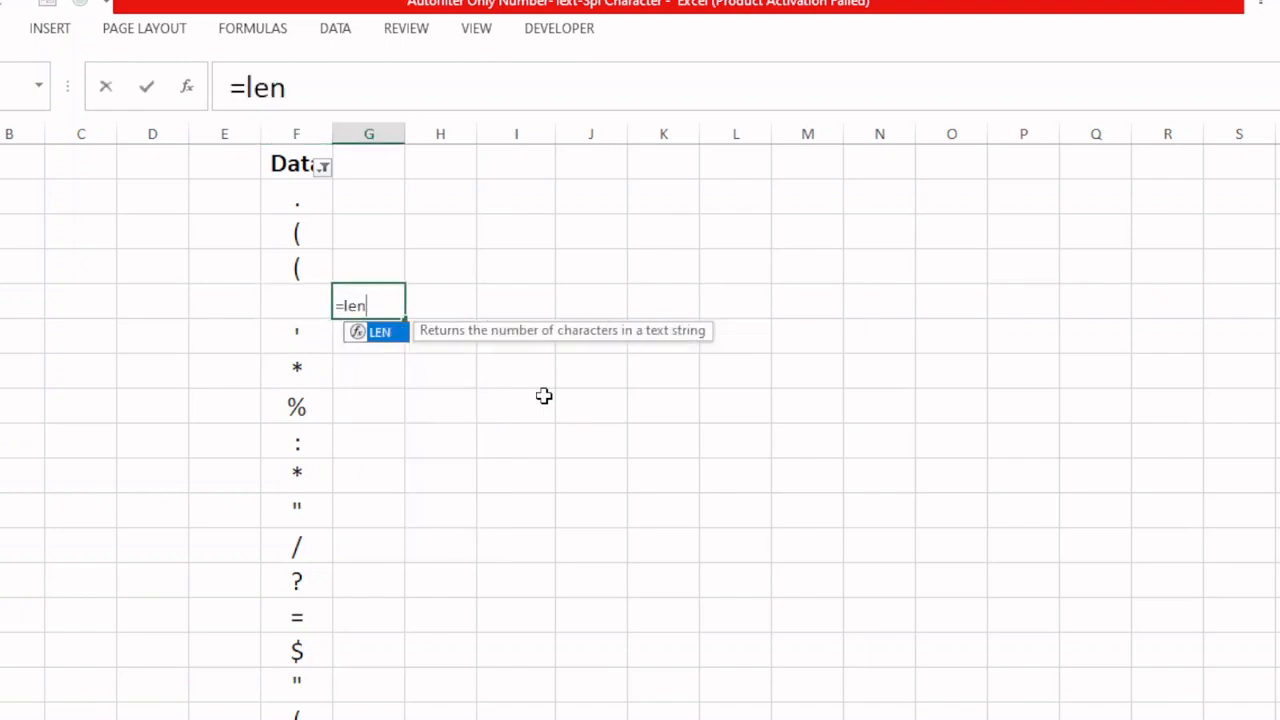
{"action": "key", "text": "Tab"}
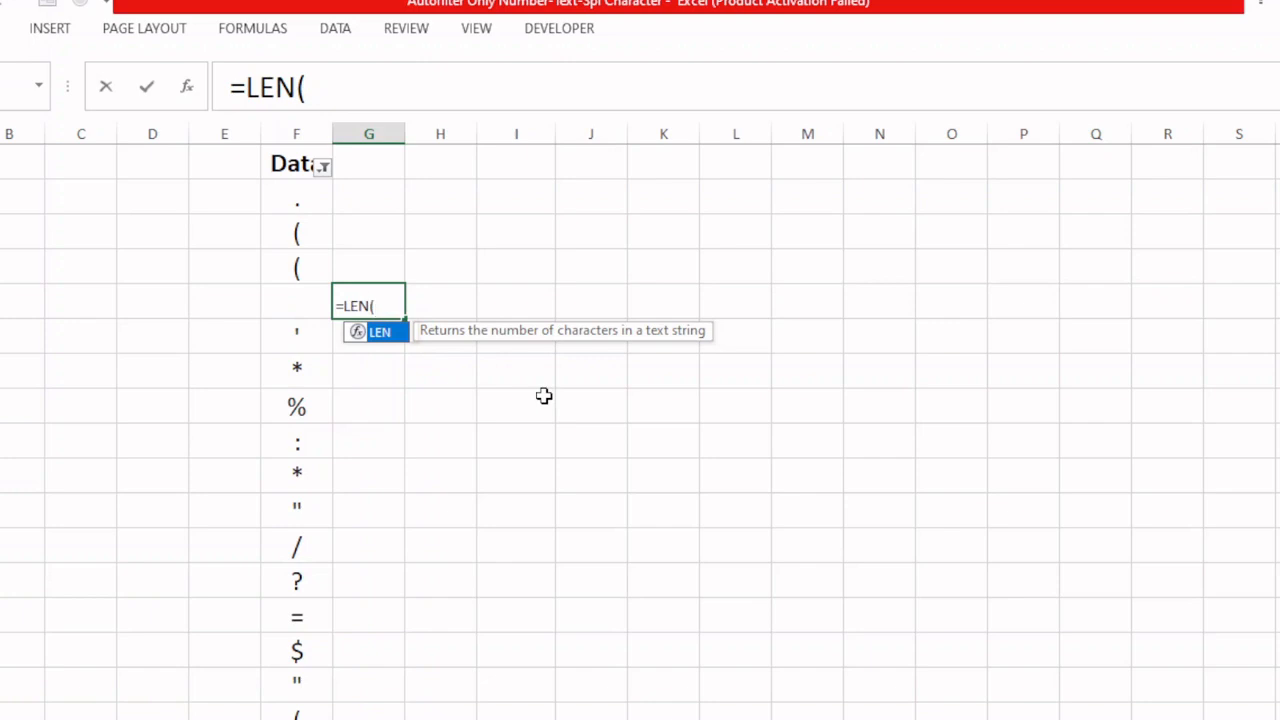
{"action": "key", "text": "Left"}
{"action": "type", "text": ")"}
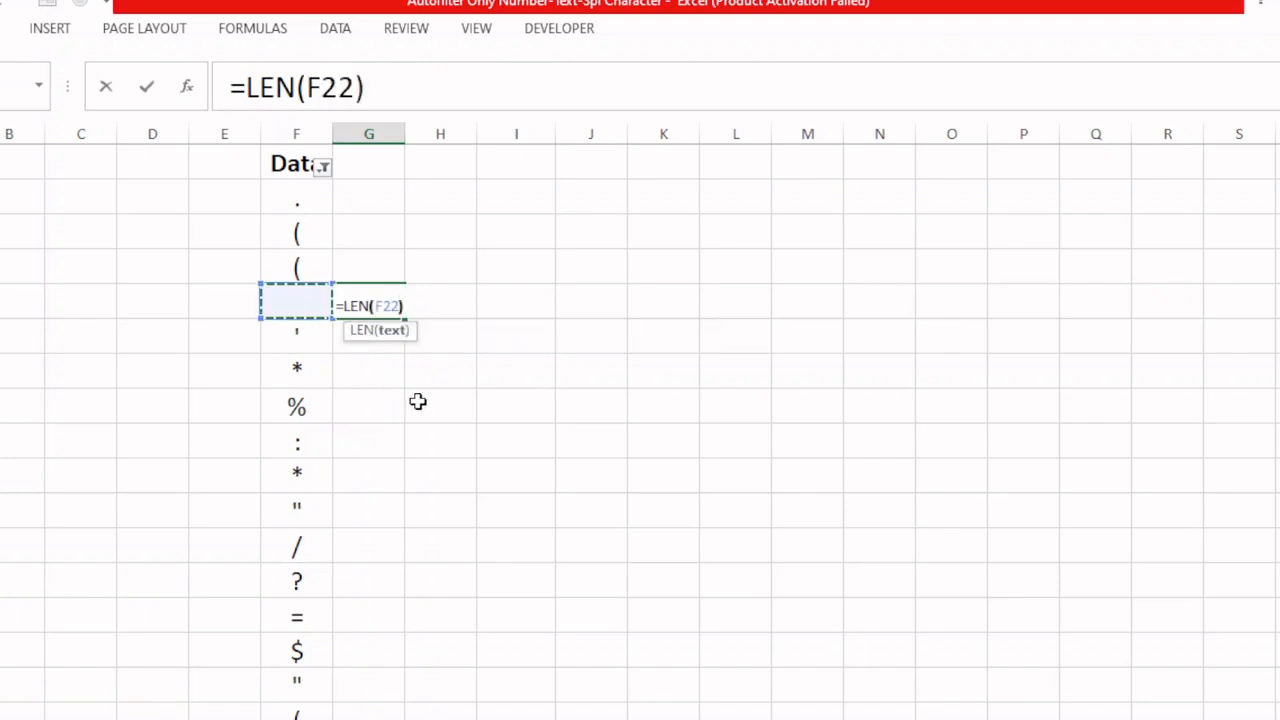
{"action": "key", "text": "ctrl+Return"}
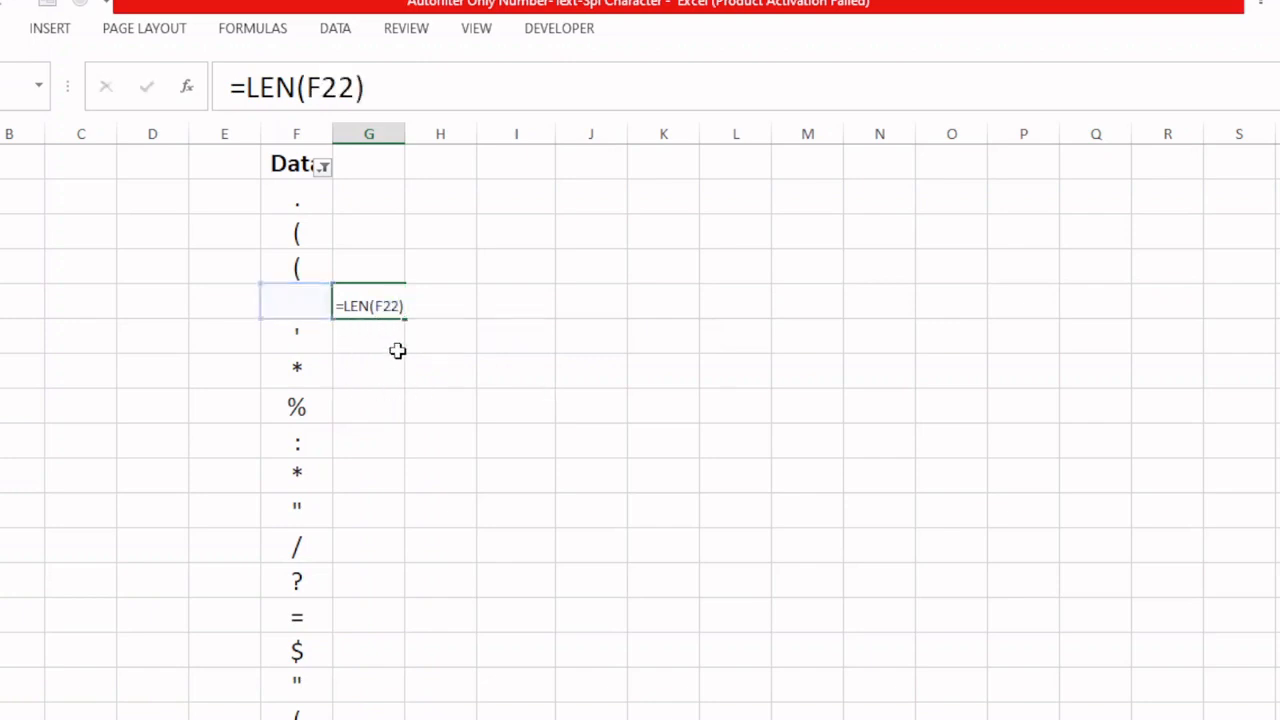
{"action": "key", "text": "Return"}
Recheck the content of blank-looking cell F22 and go down the filtered Data column to examine the remaining values
{"action": "left_click", "coordinate": [286, 303]}
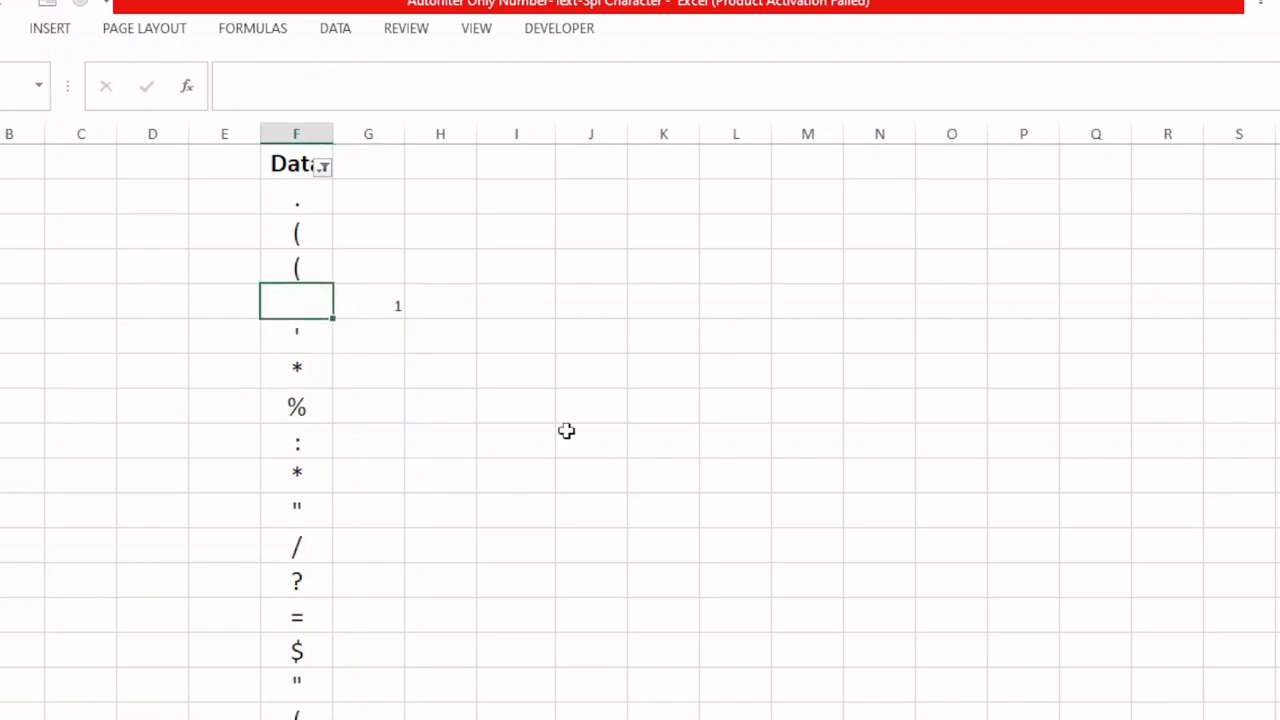
{"action": "key", "text": "F2"}
{"action": "key", "text": "Return"}
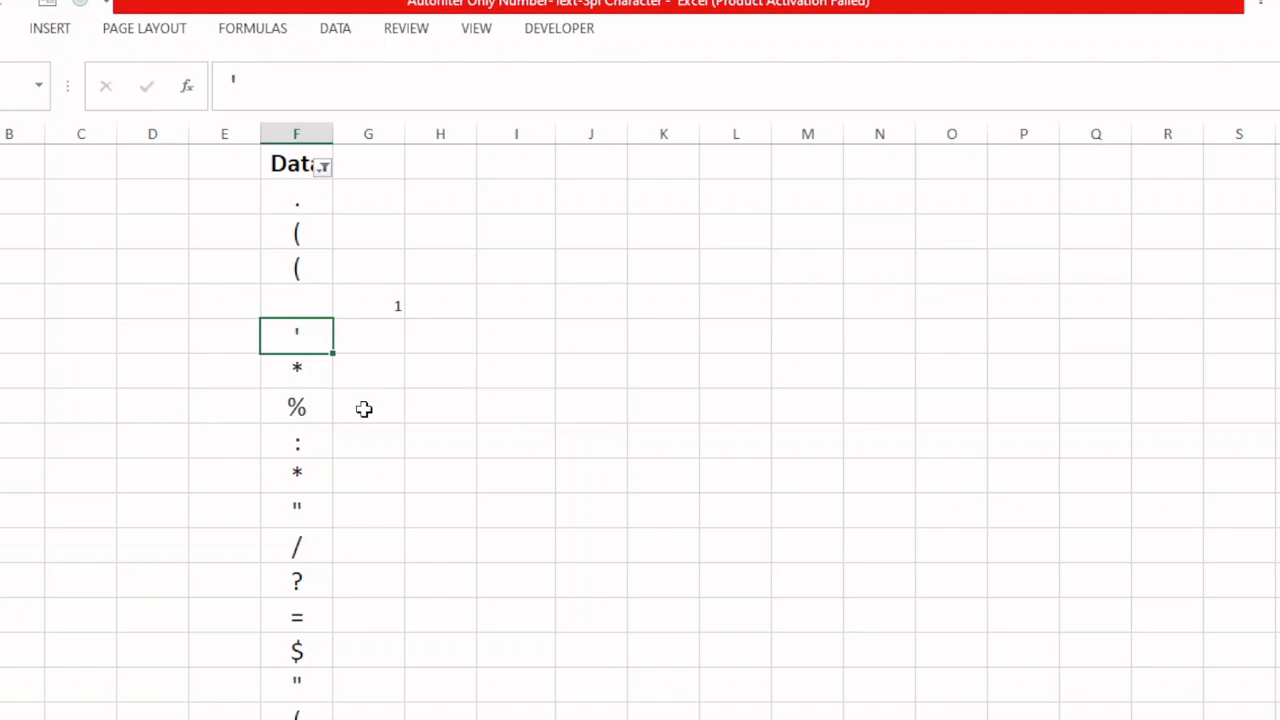
{"action": "key", "text": "Down"}
{"action": "key", "text": "Down"}
{"action": "key", "text": "Down"}
{"action": "key", "text": "Down"}
{"action": "key", "text": "Down"}
{"action": "key", "text": "Down"}
{"action": "key", "text": "Down"}
{"action": "key", "text": "Down"}
{"action": "key", "text": "Down"}
{"action": "key", "text": "Down"}
{"action": "key", "text": "Down"}
{"action": "key", "text": "Down"}
{"action": "key", "text": "Down"}
{"action": "key", "text": "Down"}
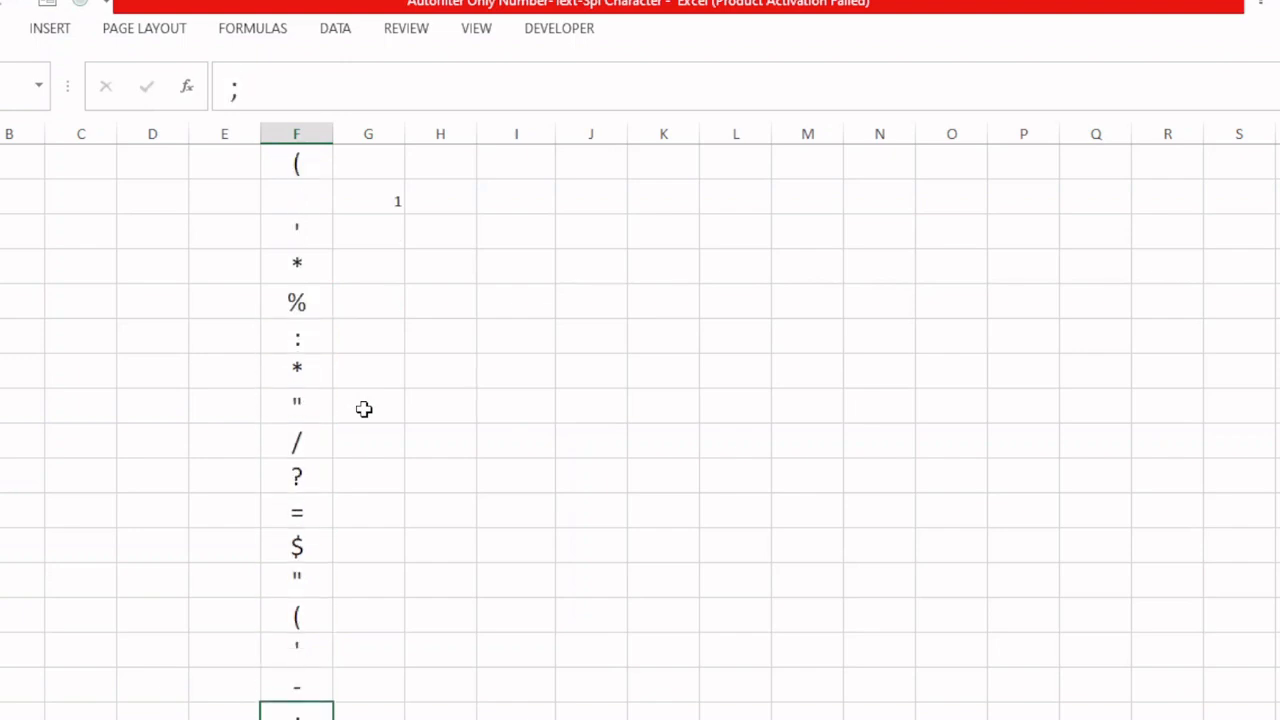
{"action": "key", "text": "ctrl+Home"}
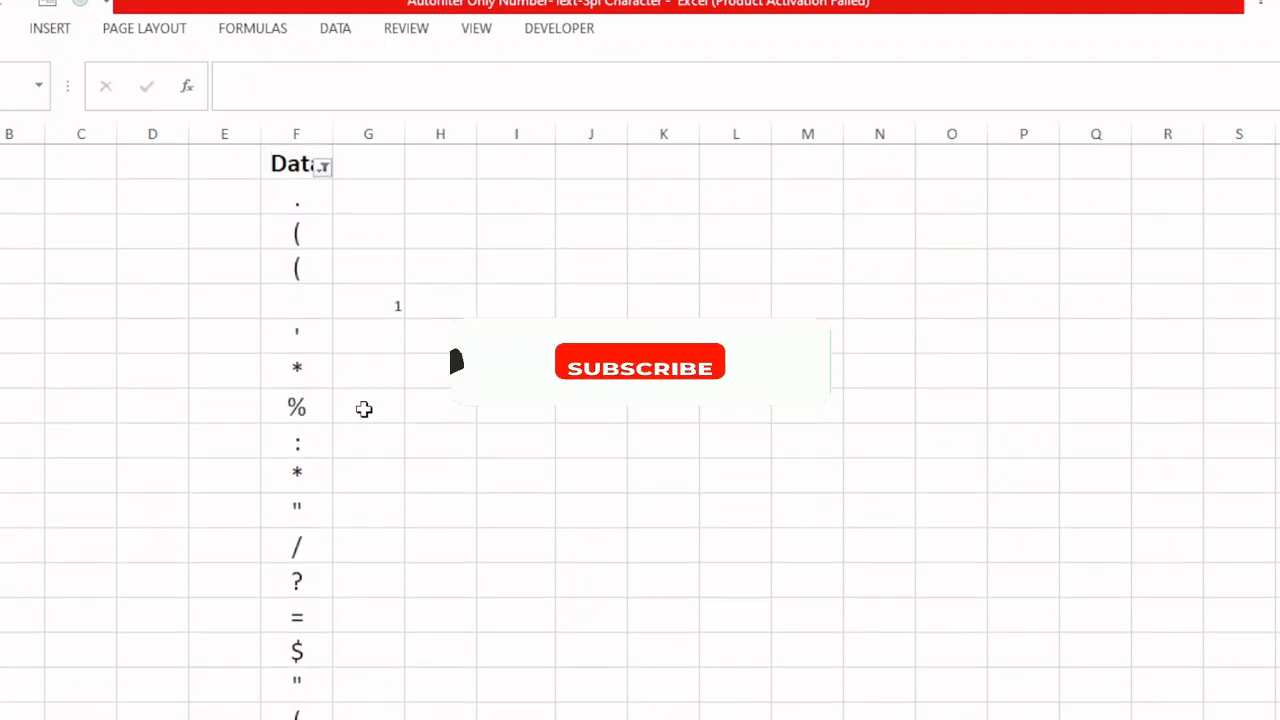